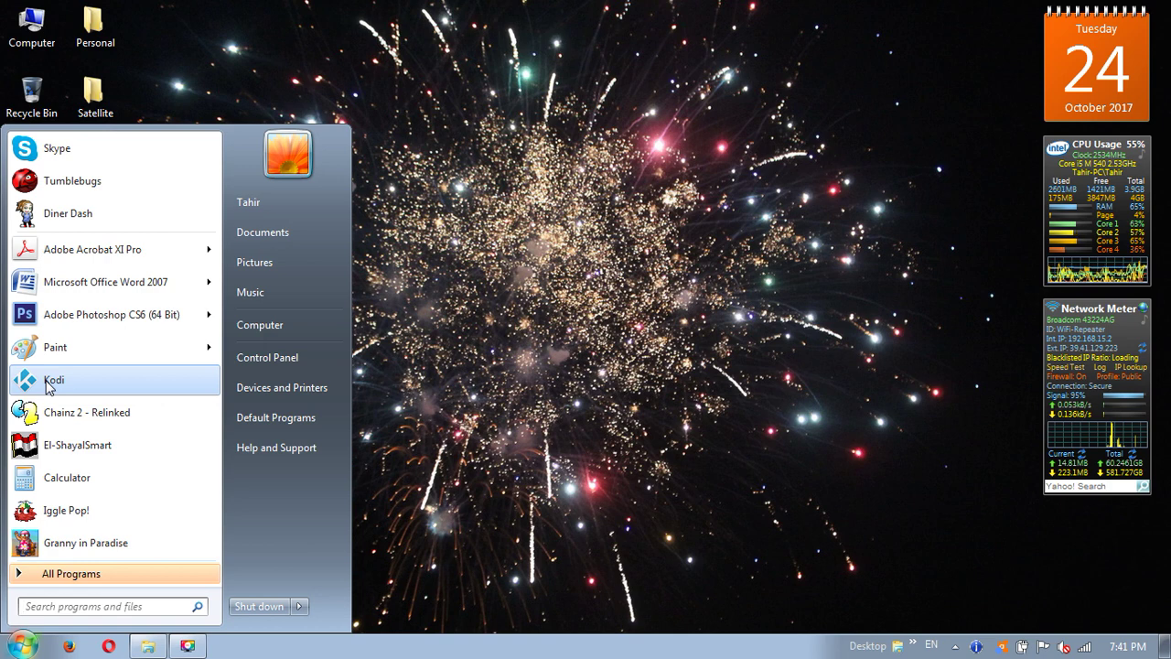
Launch Kodi from the Windows Start menu.
{"action": "left_click", "coordinate": [48, 380]}
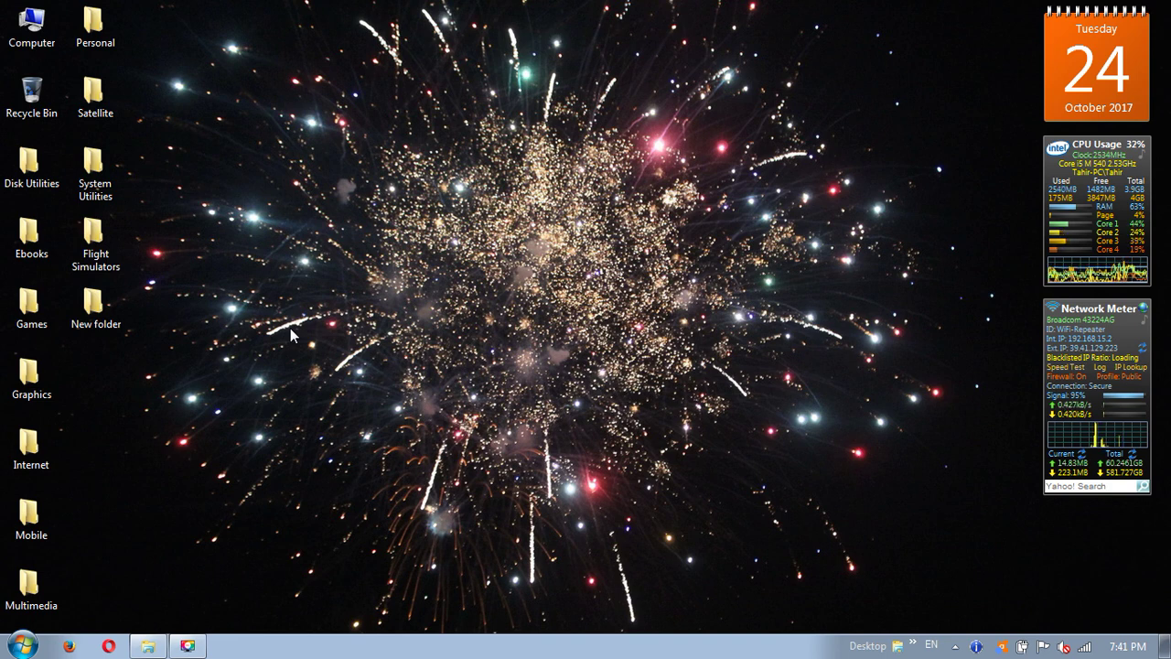
{"action": "left_click", "coordinate": [22, 646]}
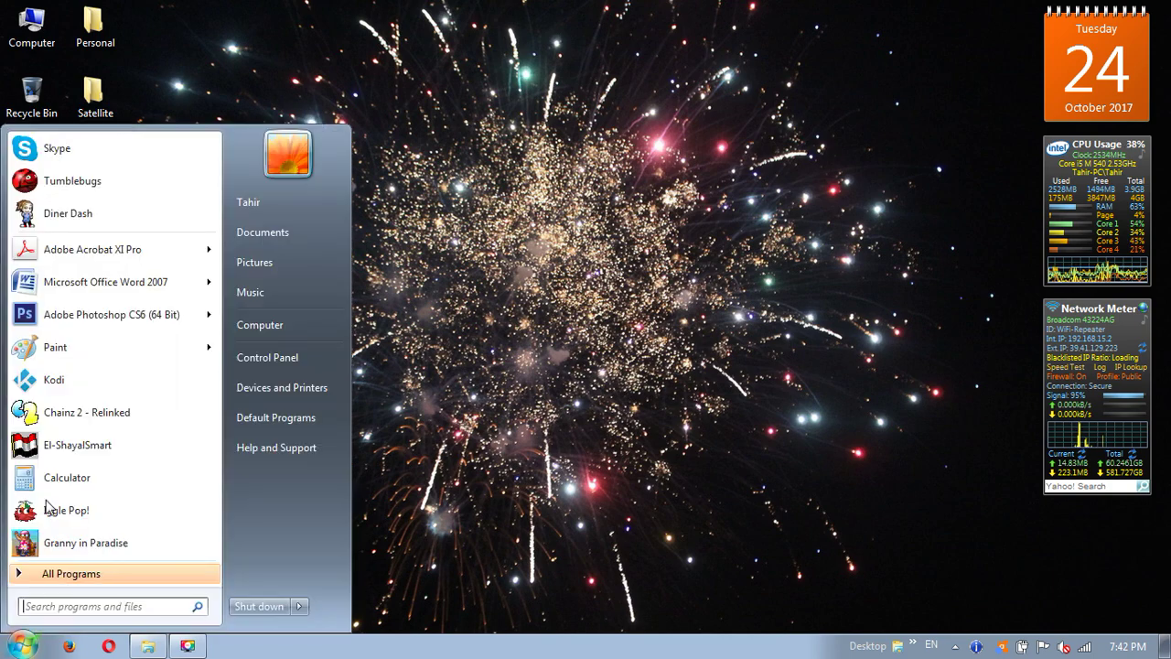
{"action": "left_click", "coordinate": [78, 381]}
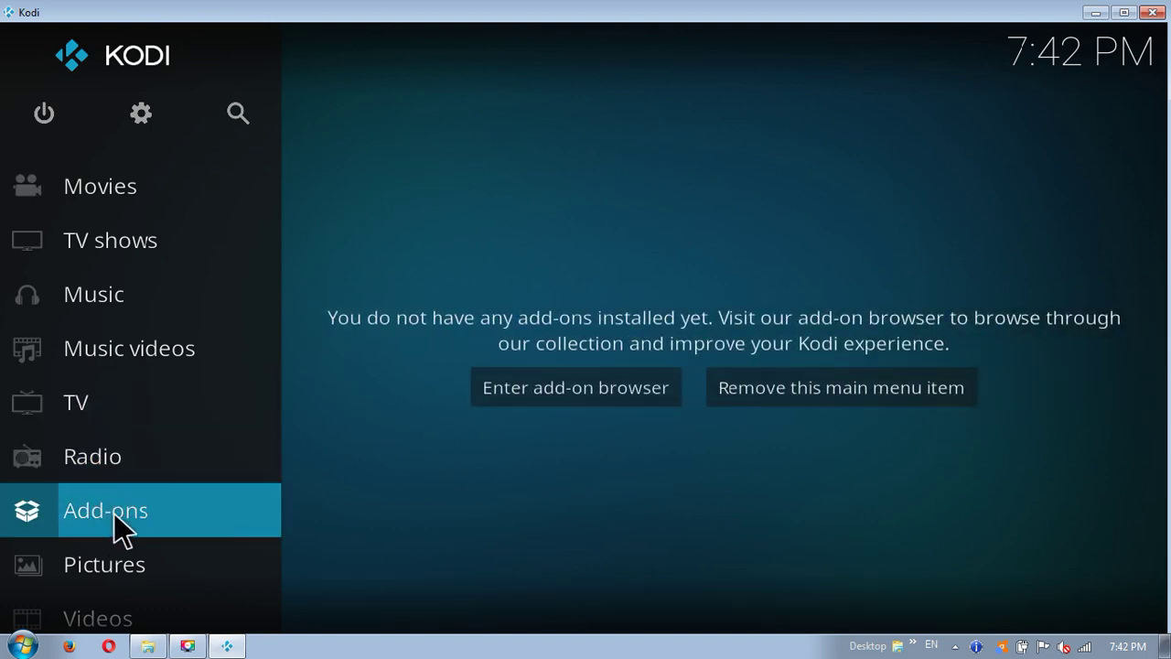
Go to Add-ons > My add-ons to list the installed add-on categories.
{"action": "left_click", "coordinate": [167, 510]}
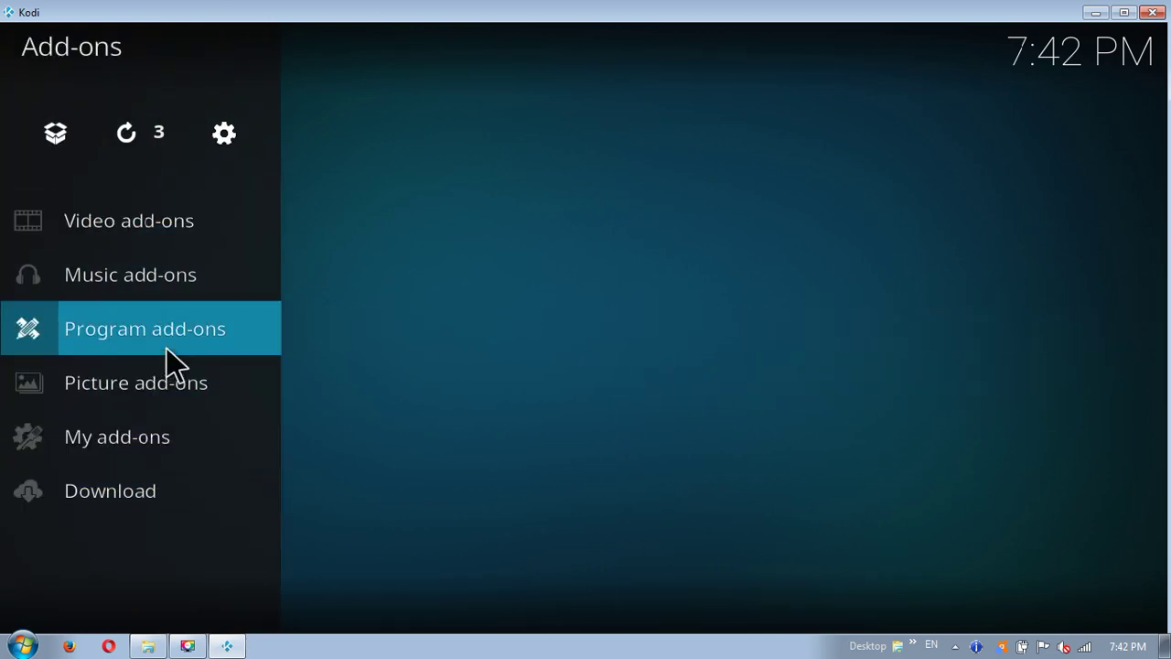
{"action": "mouse_move", "coordinate": [133, 457]}
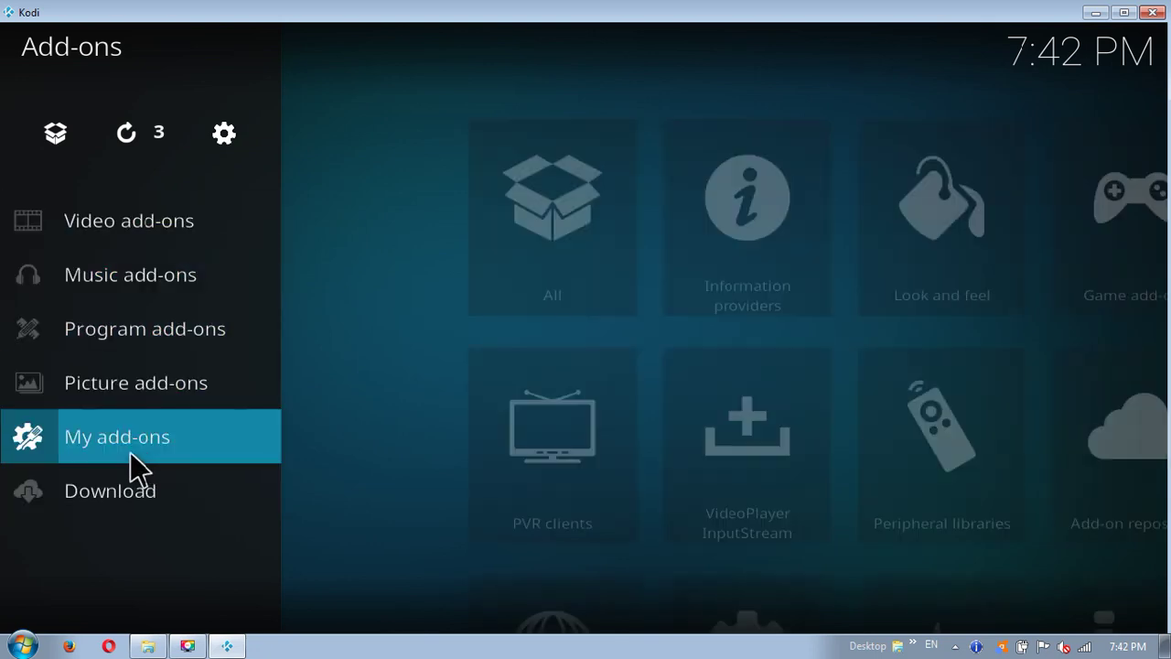
{"action": "left_click", "coordinate": [199, 446]}
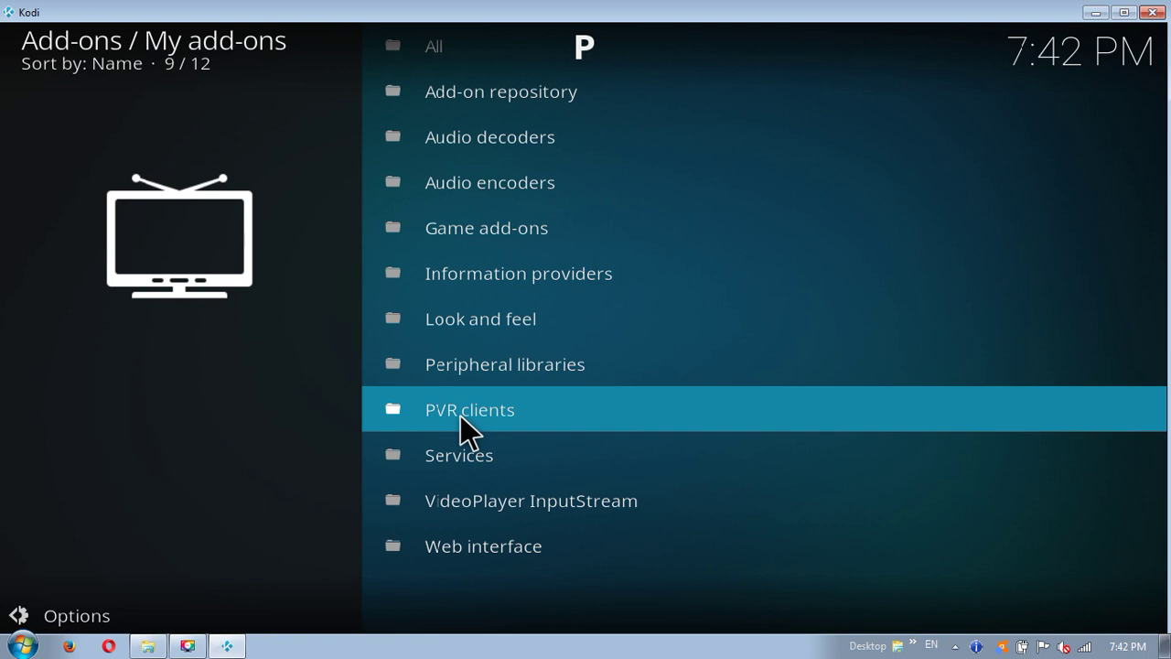
Enable the VU+ / Enigma2 Client under PVR clients, dismissing the load error.
{"action": "left_click", "coordinate": [527, 411]}
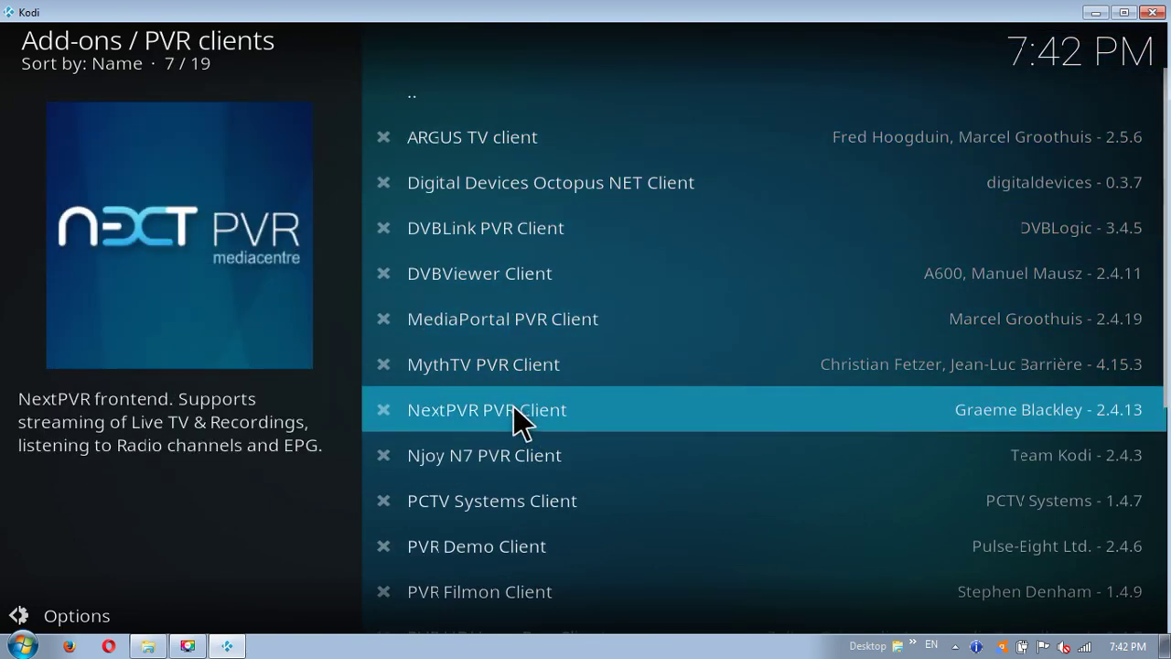
{"action": "scroll", "coordinate": [513, 406], "scroll_direction": "down", "scroll_amount": 8}
{"action": "scroll", "coordinate": [513, 406], "scroll_direction": "down", "scroll_amount": 4}
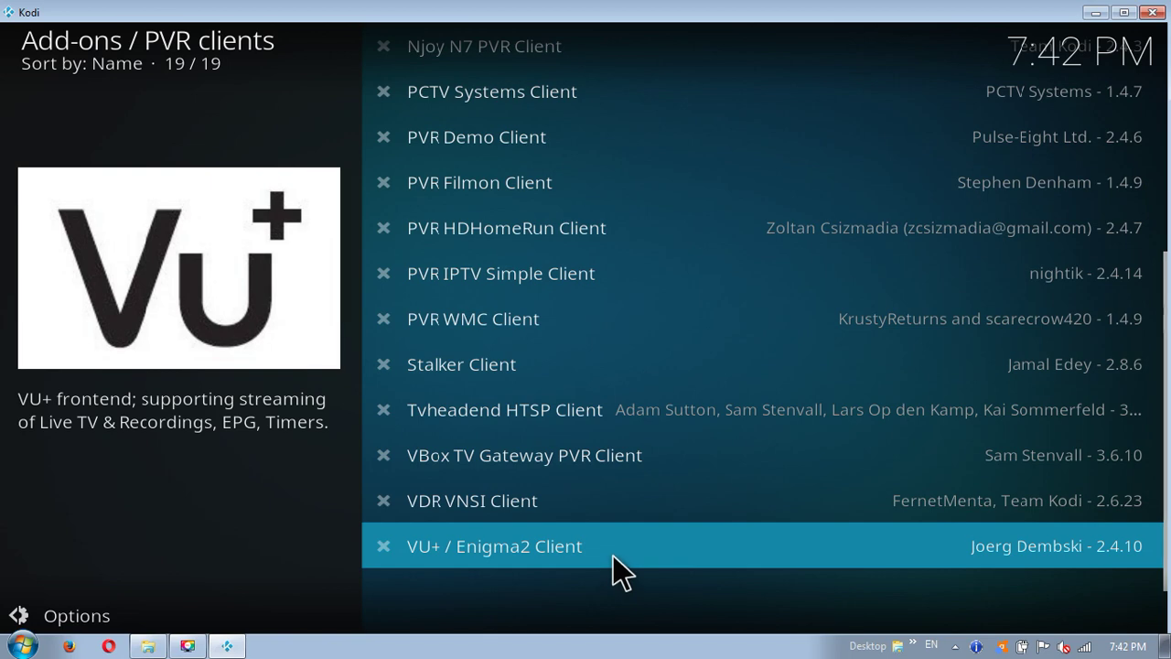
{"action": "left_click", "coordinate": [613, 556]}
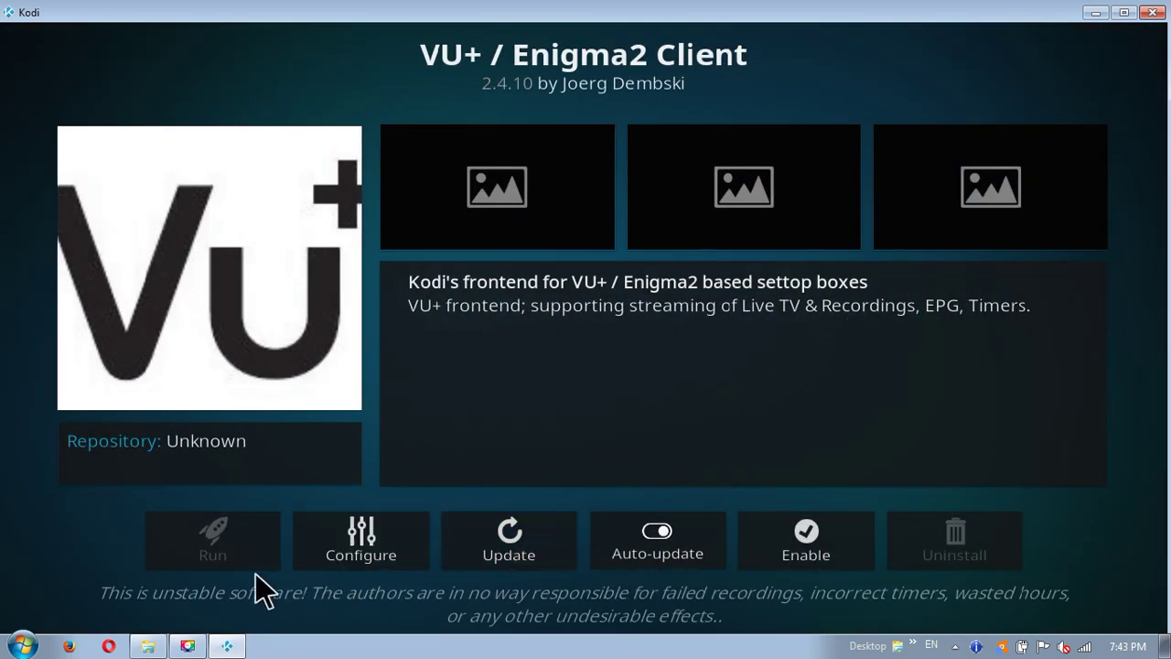
{"action": "left_click", "coordinate": [785, 552]}
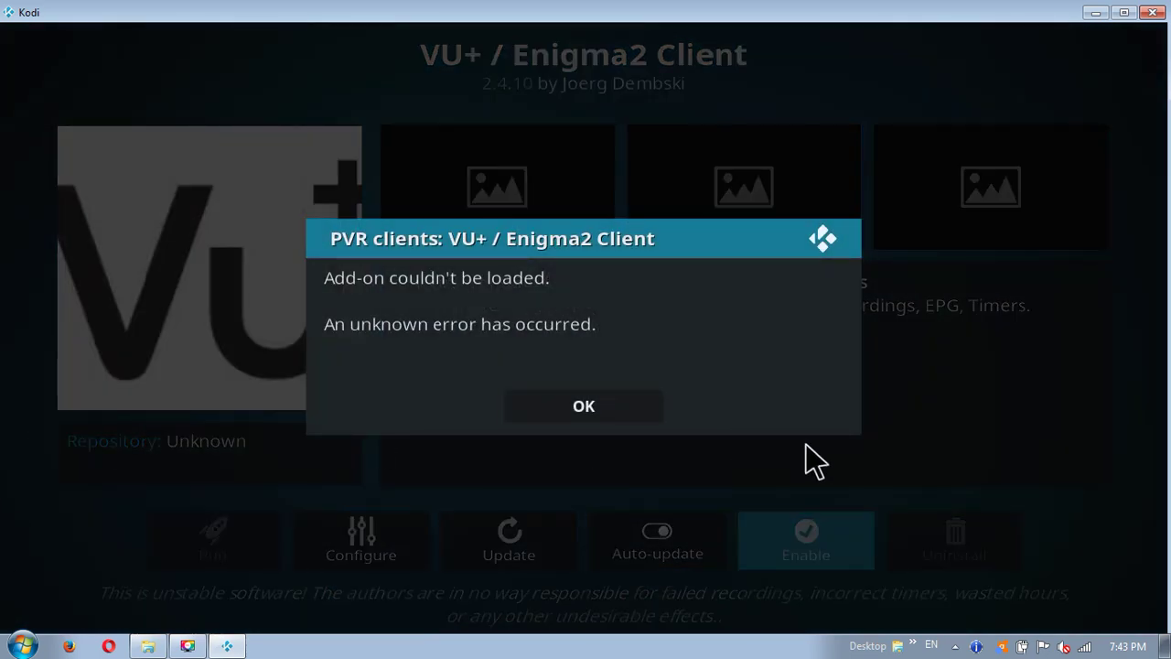
{"action": "left_click", "coordinate": [565, 412]}
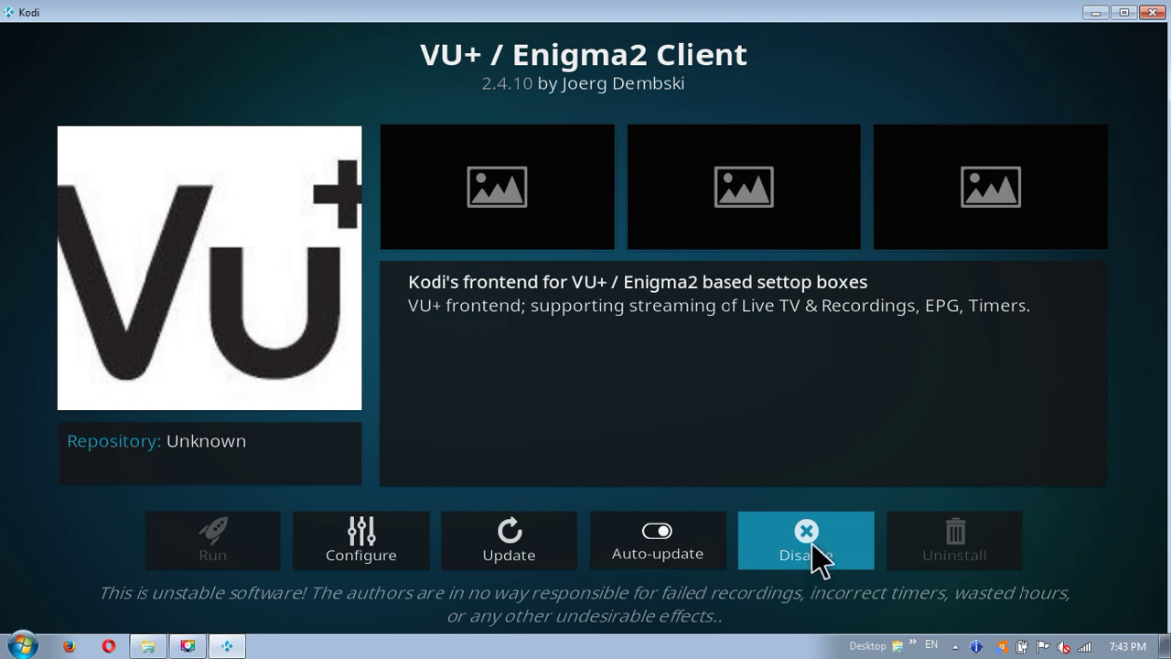
Change the VU+ hostname or IP address from 127.0.0.1 to 192.168.15.10.
{"action": "left_click", "coordinate": [354, 538]}
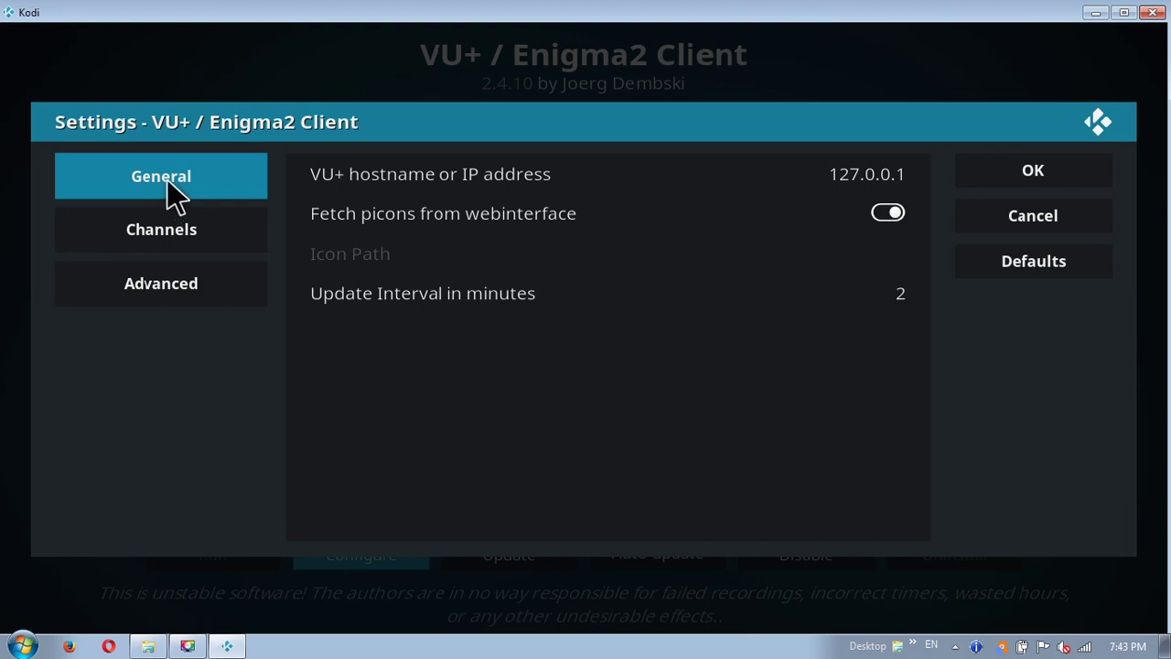
{"action": "left_click", "coordinate": [490, 180]}
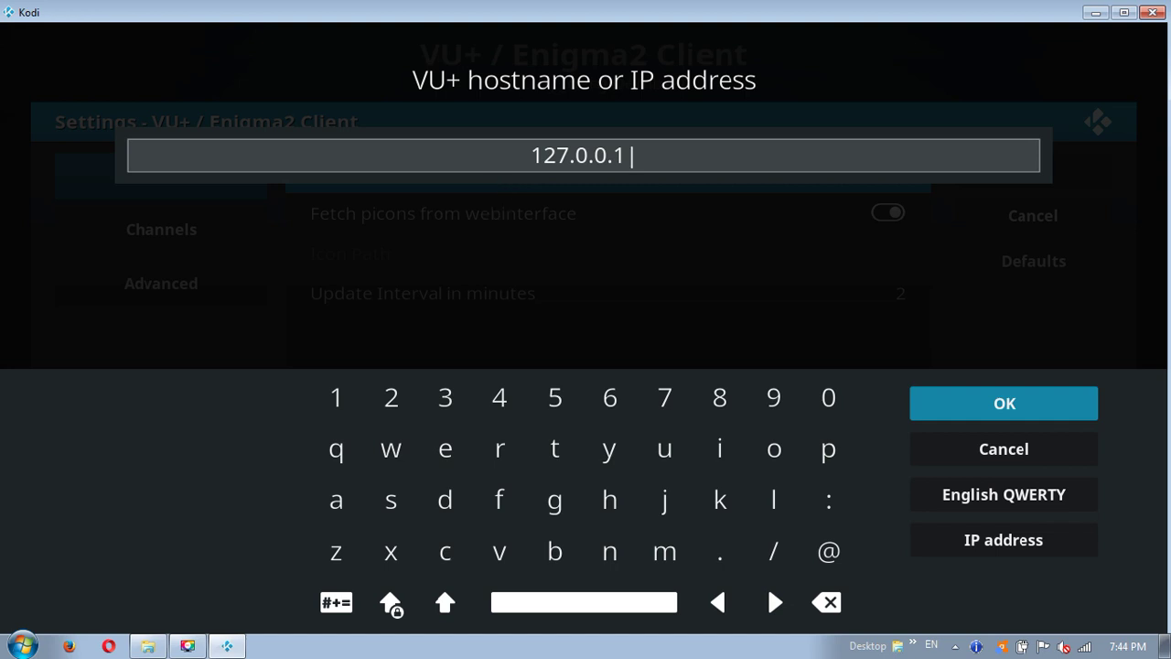
{"action": "key", "text": "BackSpace"}
{"action": "key", "text": "BackSpace"}
{"action": "key", "text": "BackSpace"}
{"action": "type", "text": "192.168"}
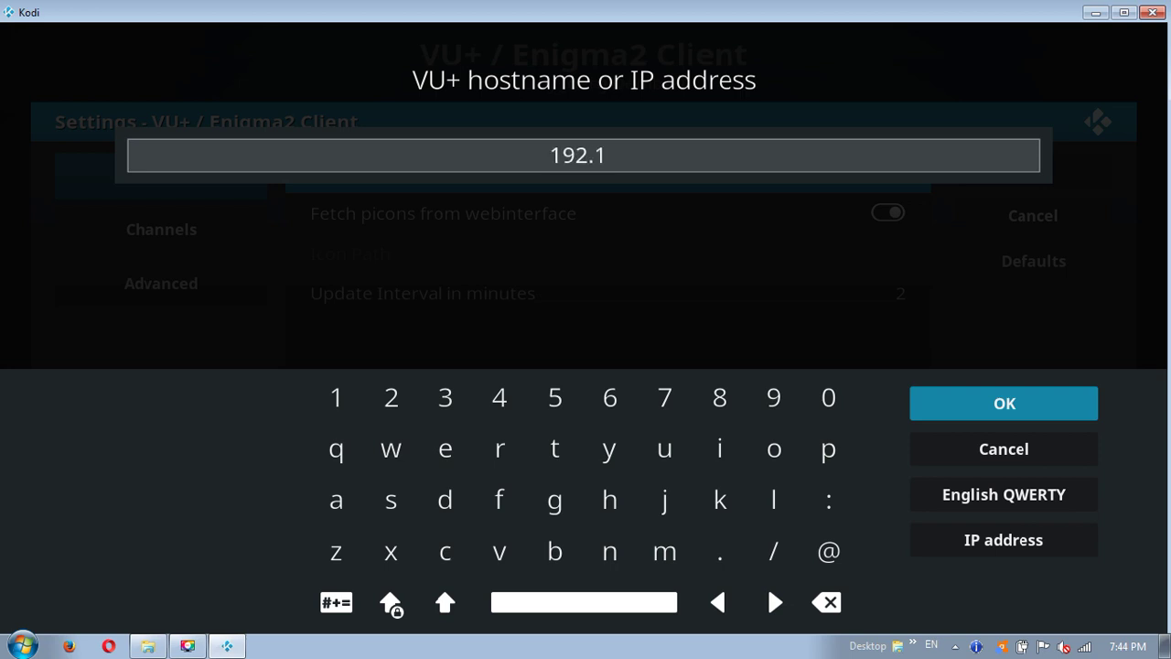
{"action": "type", "text": ".15."}
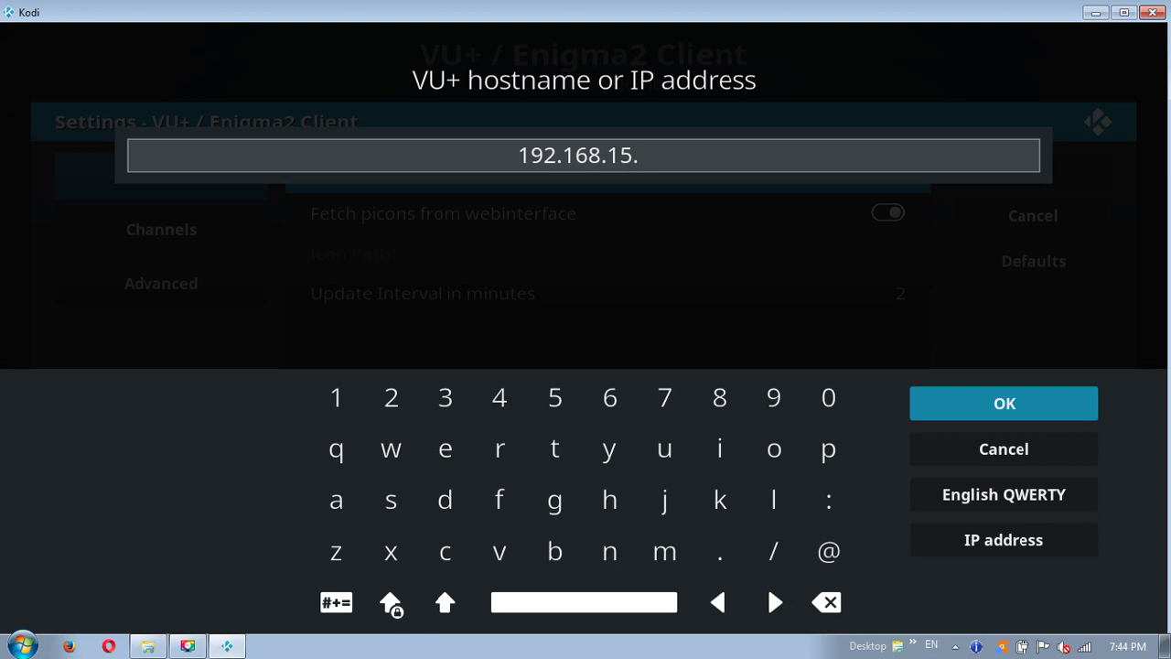
{"action": "type", "text": "10"}
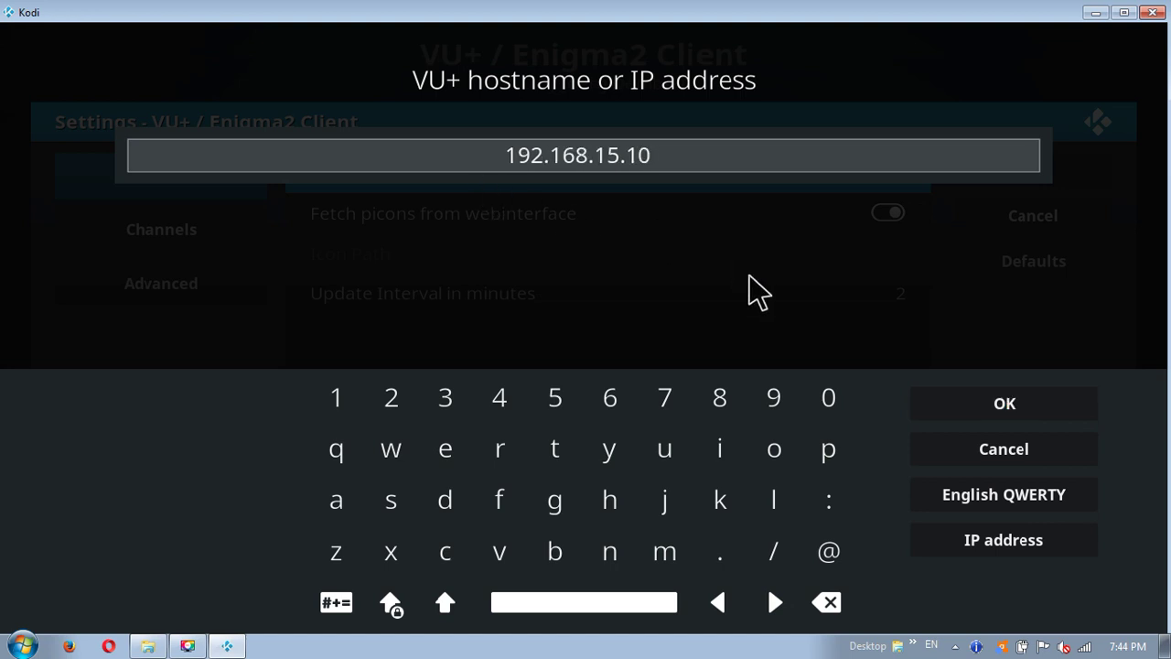
{"action": "left_click", "coordinate": [970, 399]}
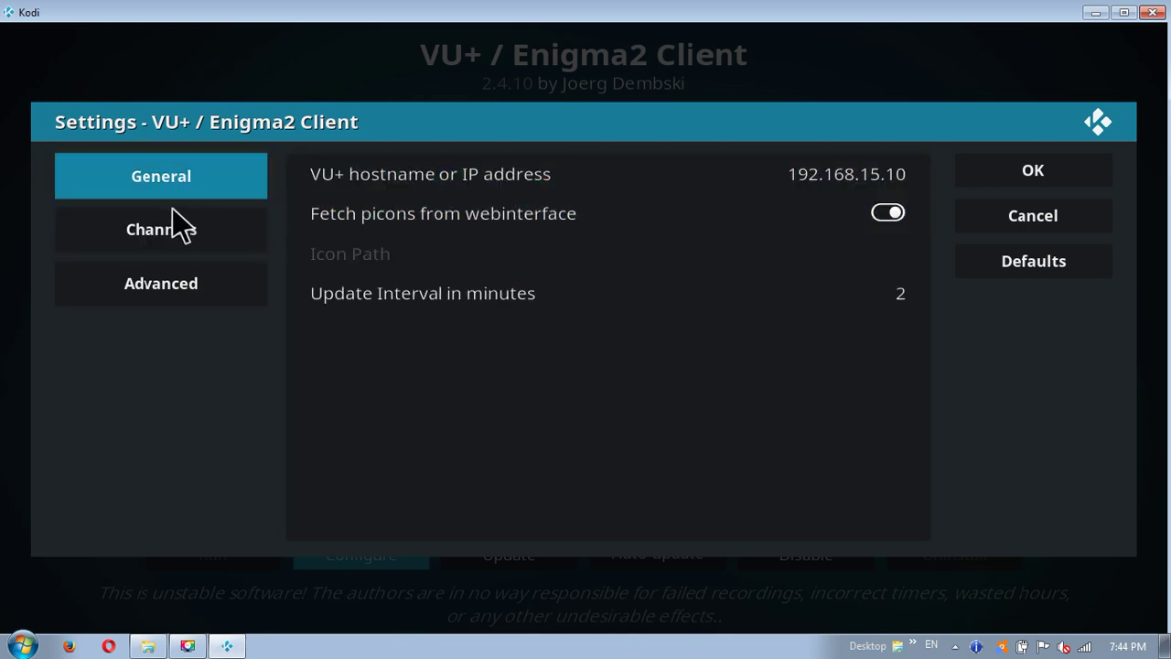
In Channels settings, fetch only one TV bouquet, named Sun DTH.
{"action": "left_click", "coordinate": [171, 236]}
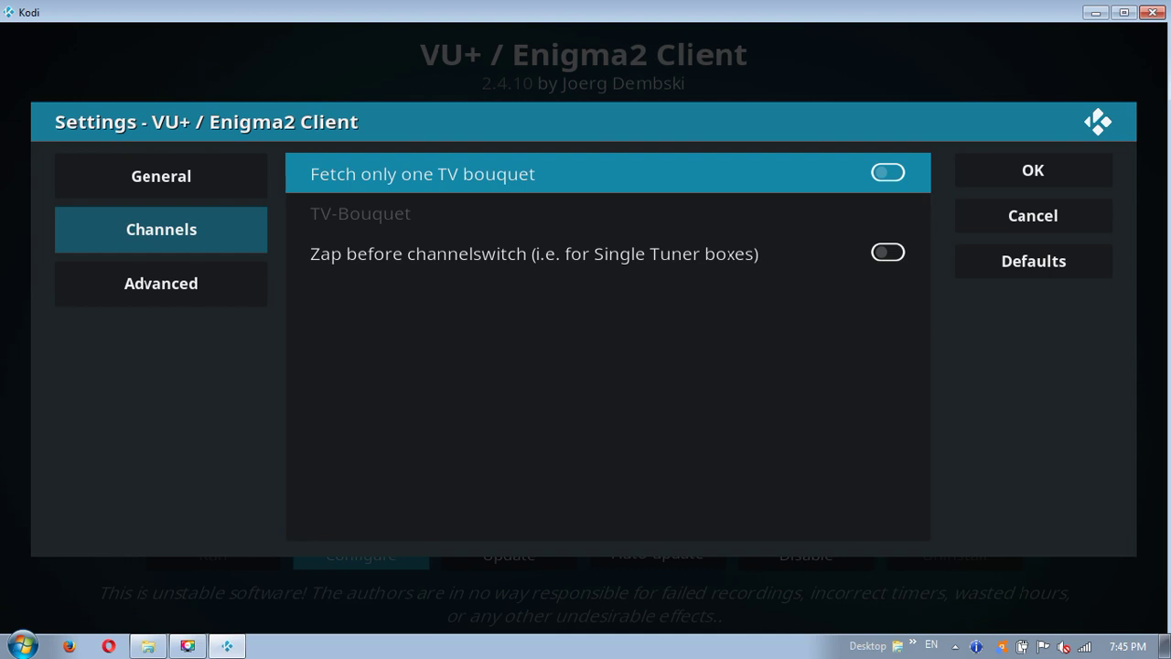
{"action": "left_click", "coordinate": [896, 178]}
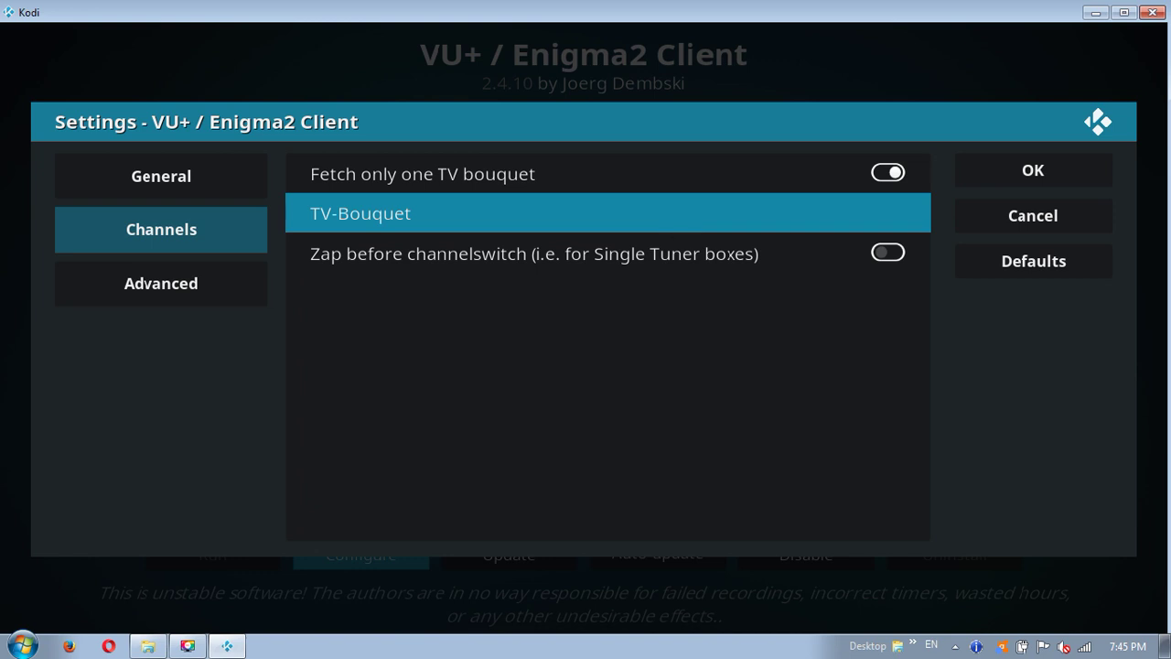
{"action": "left_click", "coordinate": [639, 210]}
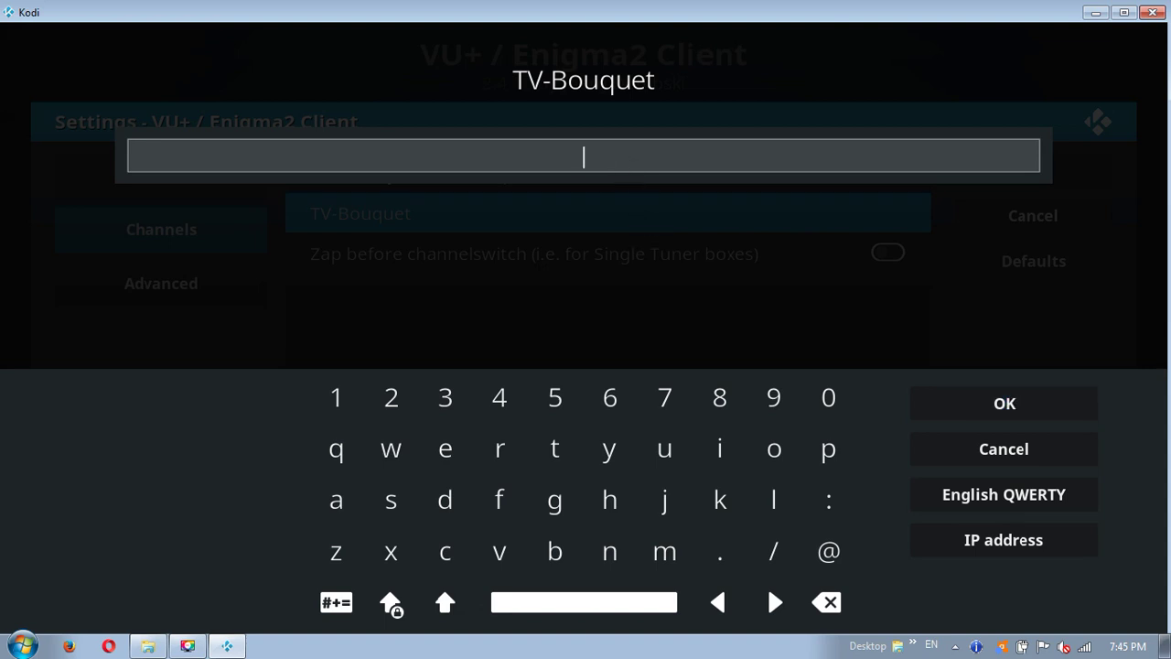
{"action": "type", "text": "Sun "}
{"action": "type", "text": "DTH"}
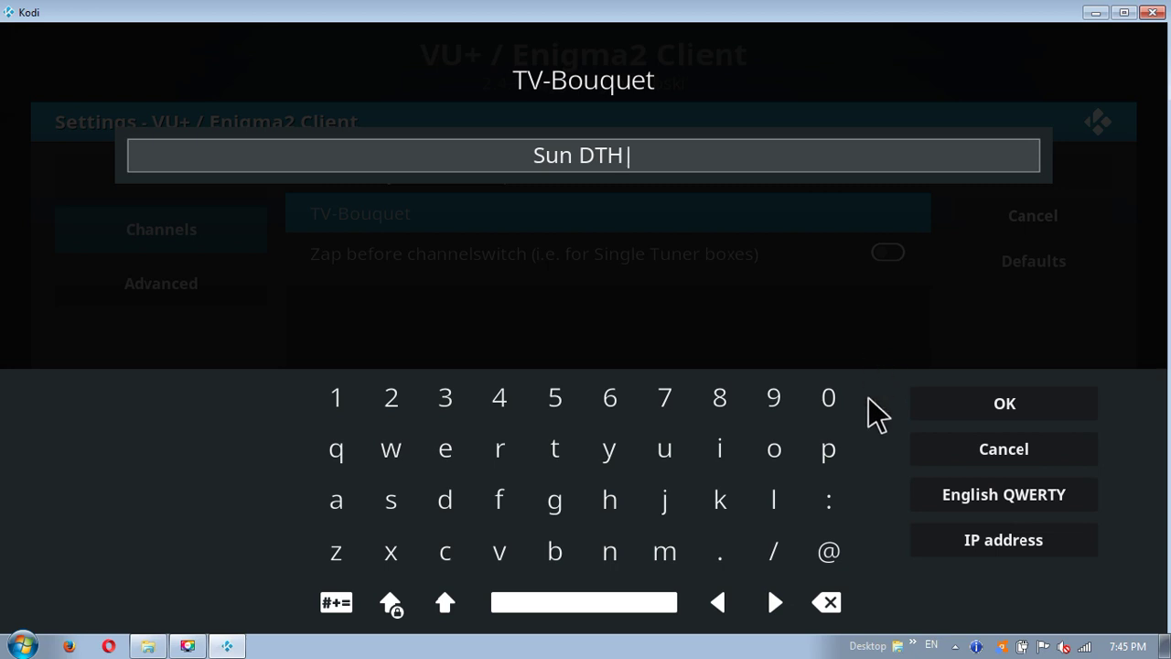
{"action": "left_click", "coordinate": [968, 408]}
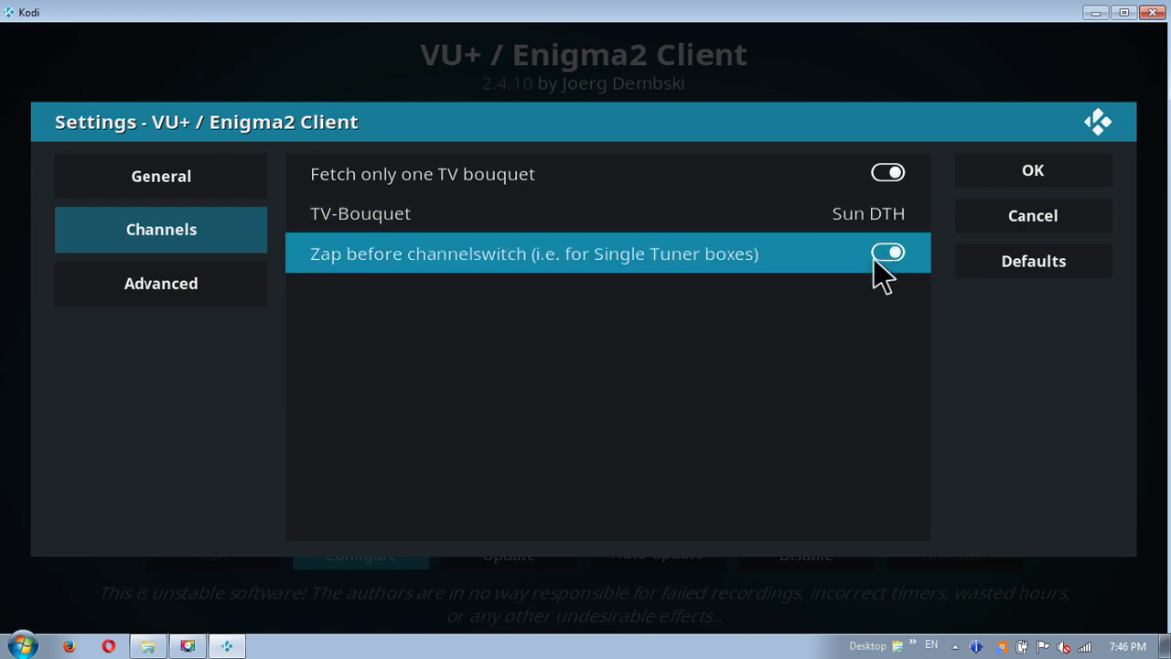
Review Advanced settings, save the client configuration and return to the PVR clients list.
{"action": "left_click", "coordinate": [220, 276]}
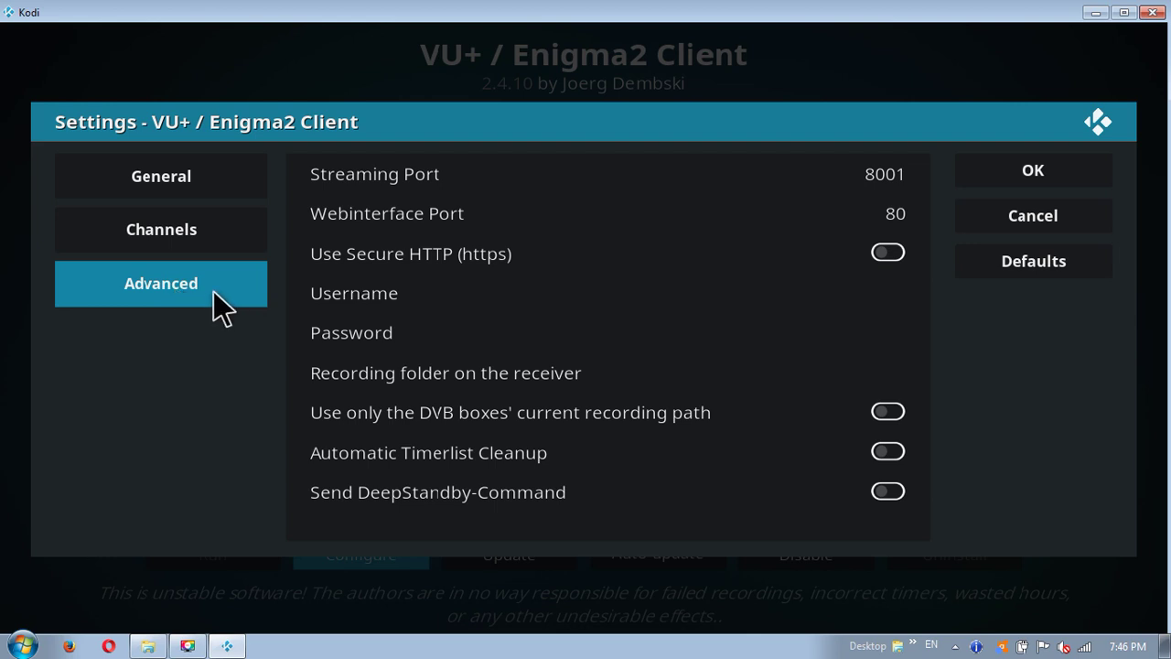
{"action": "left_click", "coordinate": [1010, 171]}
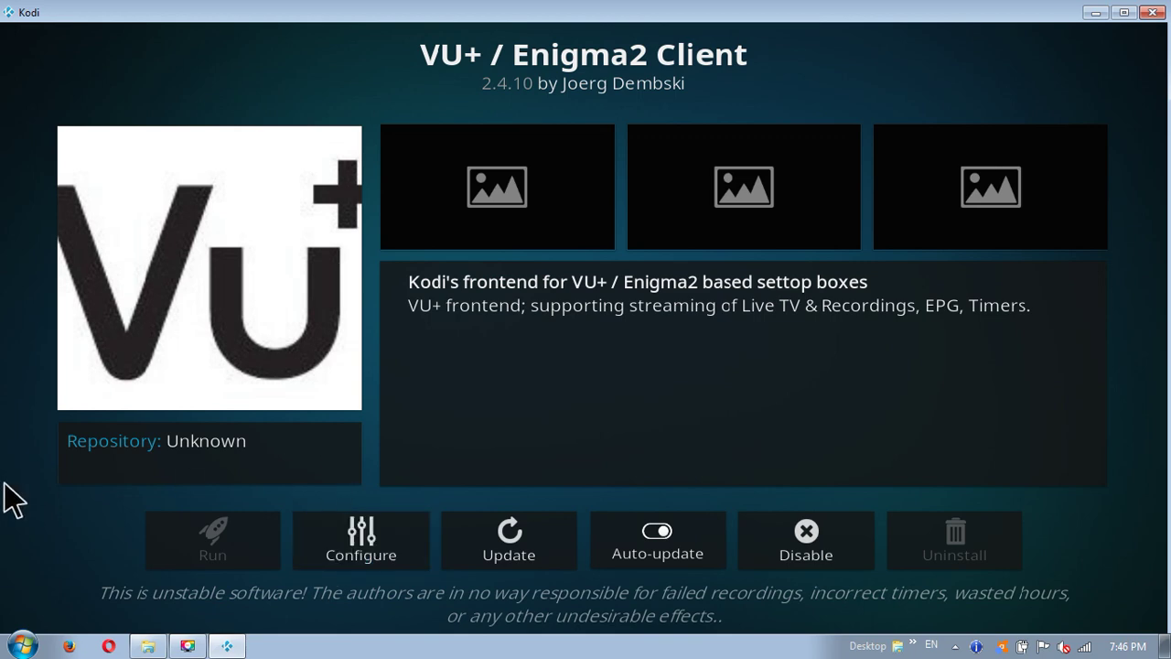
{"action": "key", "text": "Escape"}
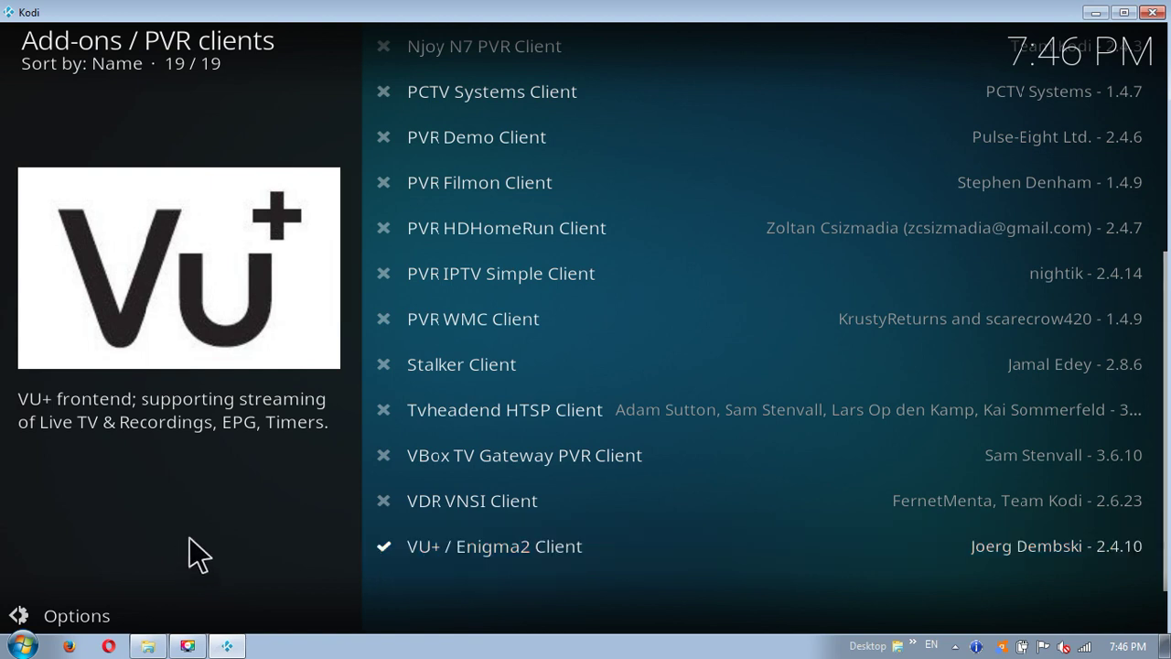
Return to the Kodi home menu and open TV Channels while the PVR manager starts.
{"action": "right_click", "coordinate": [19, 499]}
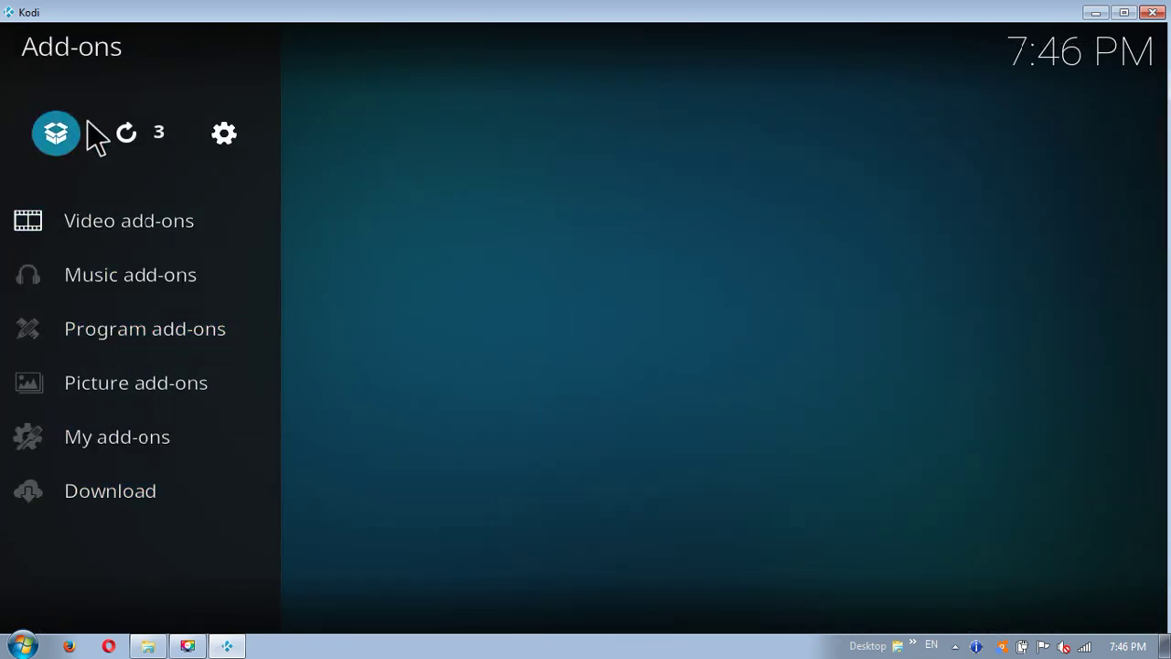
{"action": "right_click", "coordinate": [88, 547]}
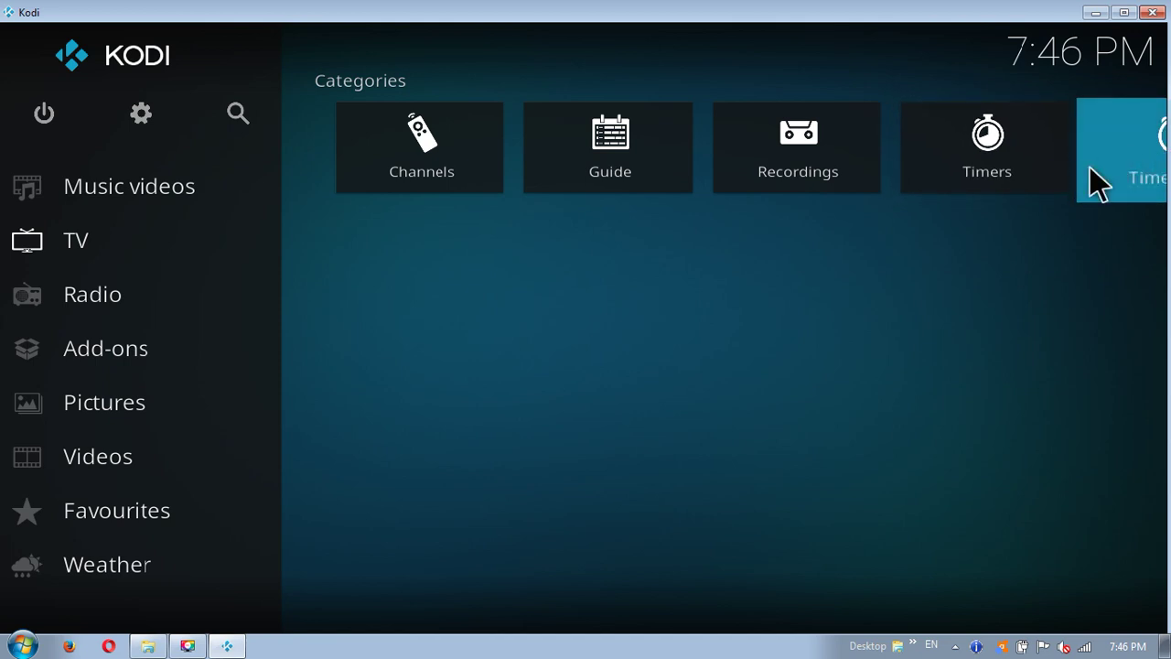
{"action": "left_click", "coordinate": [375, 192]}
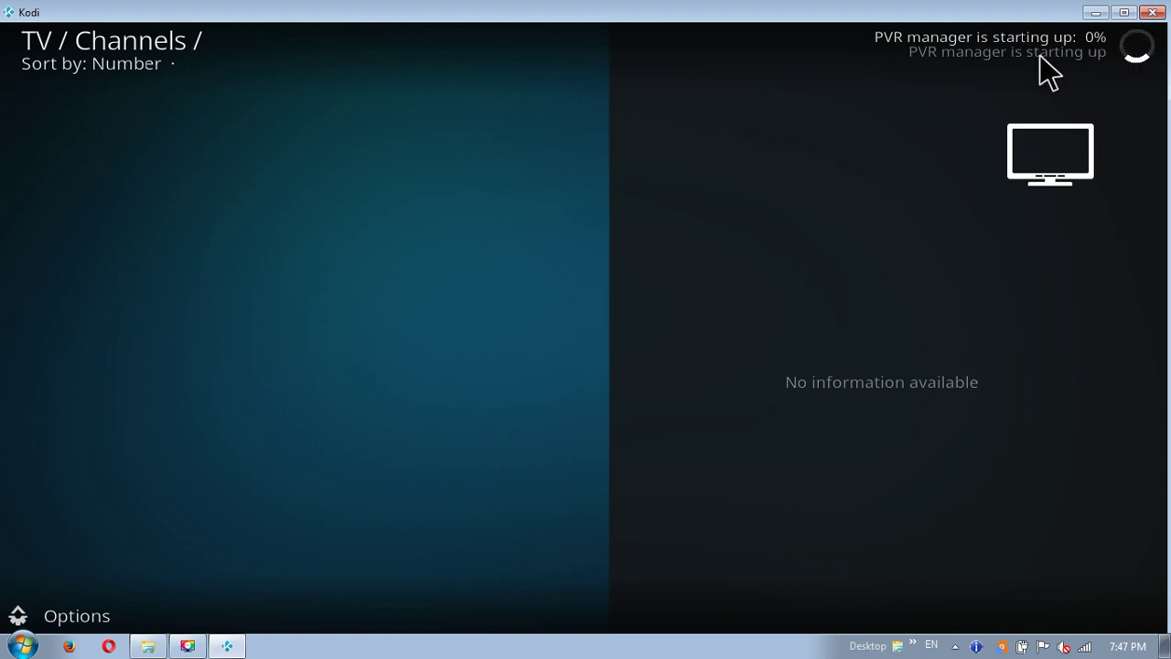
Close the Kodi window and relaunch Kodi from the Start menu.
{"action": "left_click", "coordinate": [1153, 17]}
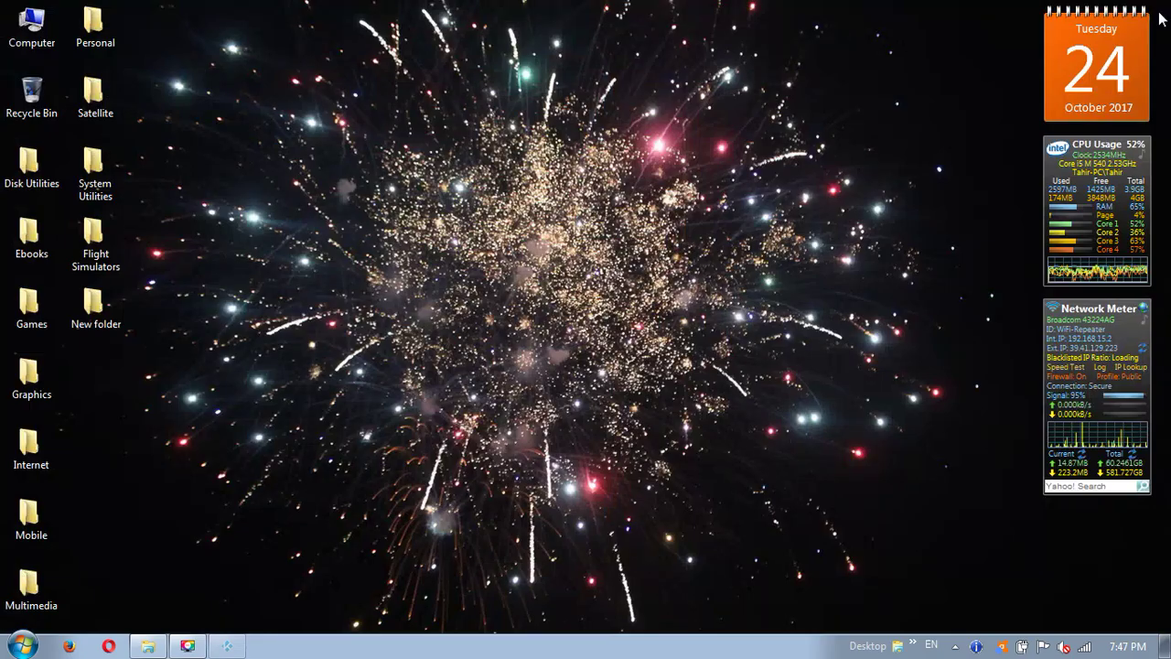
{"action": "left_click", "coordinate": [25, 646]}
{"action": "left_click", "coordinate": [45, 379]}
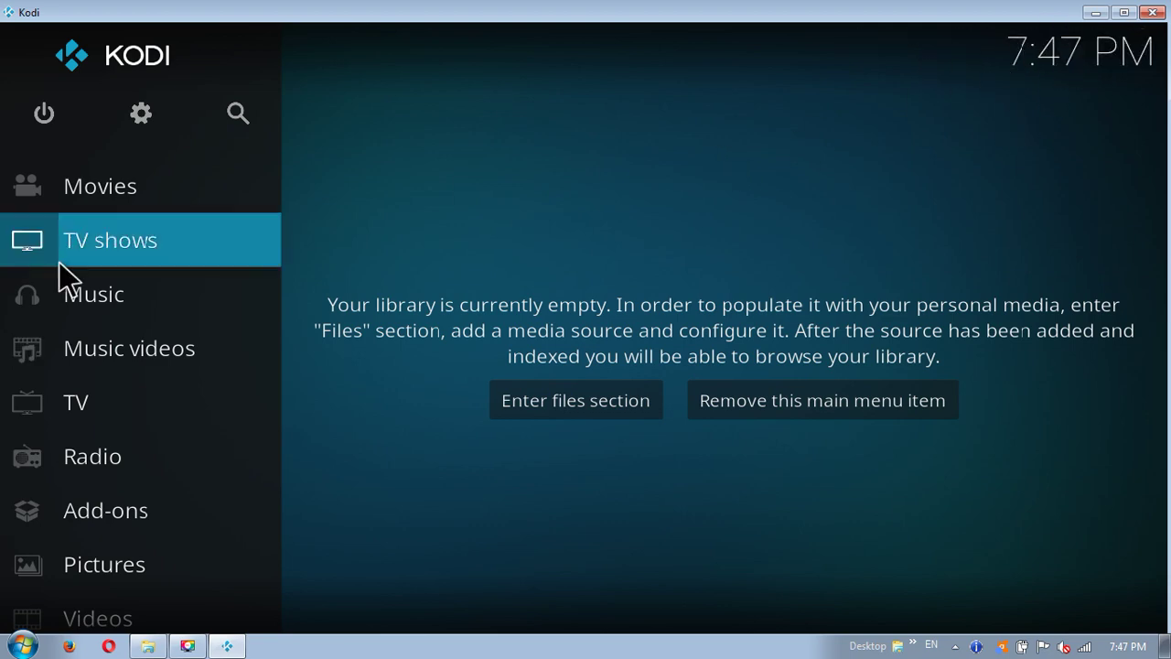
Open all TV channels, browse the 59-channel list, and return to ROX HD.
{"action": "left_click", "coordinate": [57, 397]}
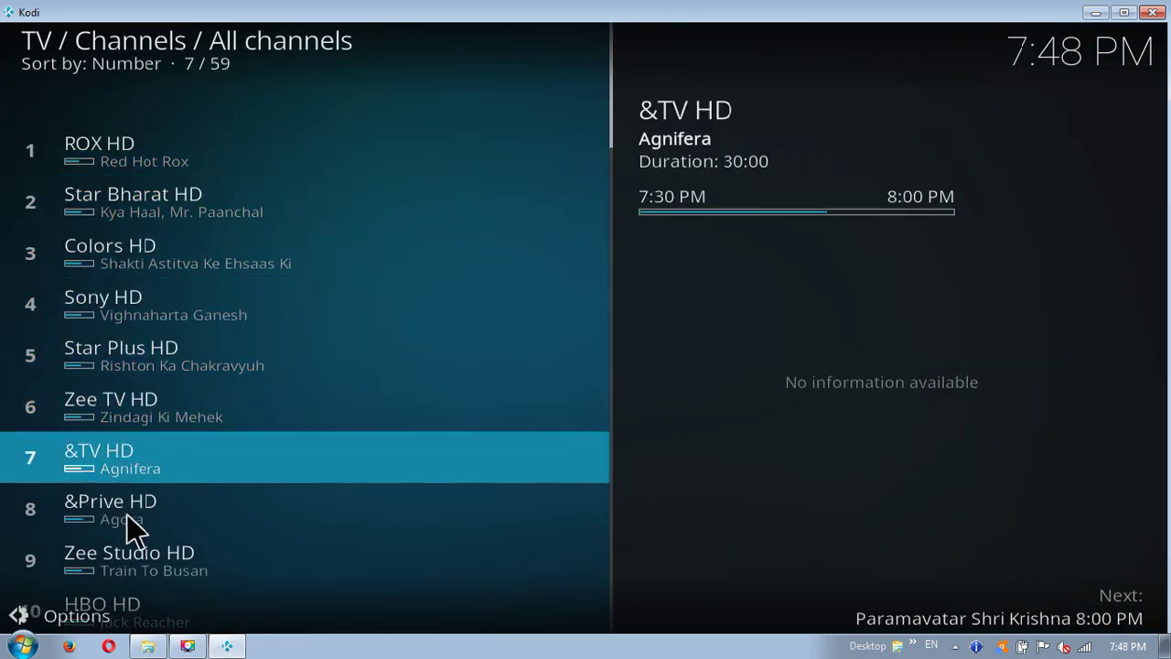
{"action": "scroll", "coordinate": [134, 567], "scroll_direction": "down", "scroll_amount": 6}
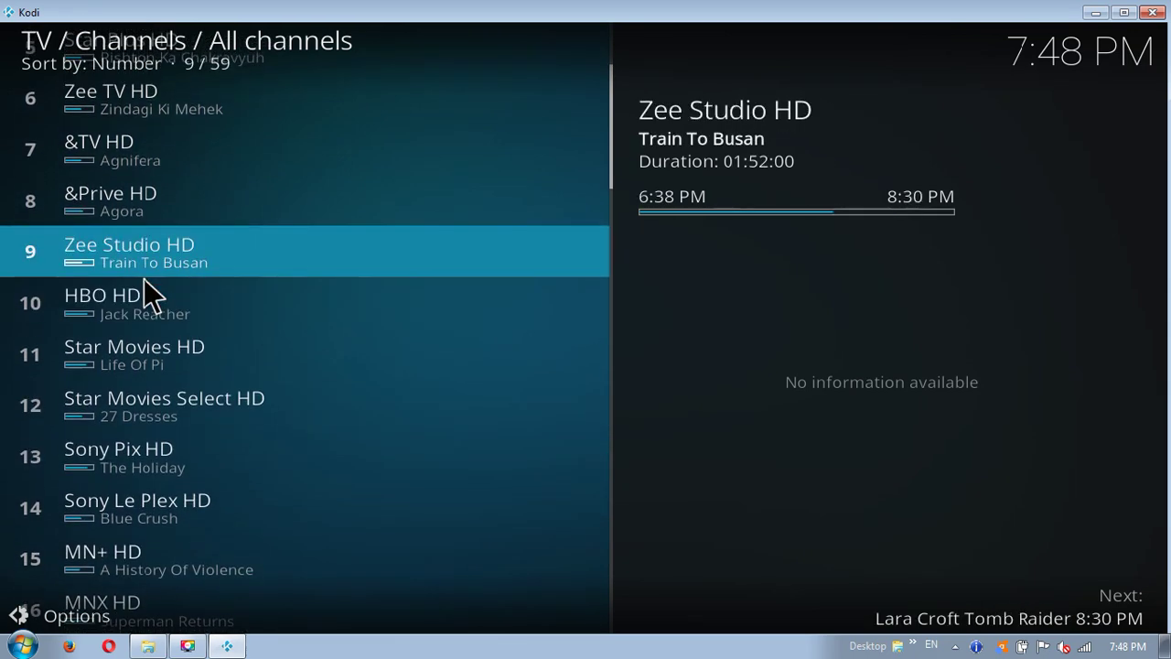
{"action": "scroll", "coordinate": [143, 280], "scroll_direction": "up", "scroll_amount": 8}
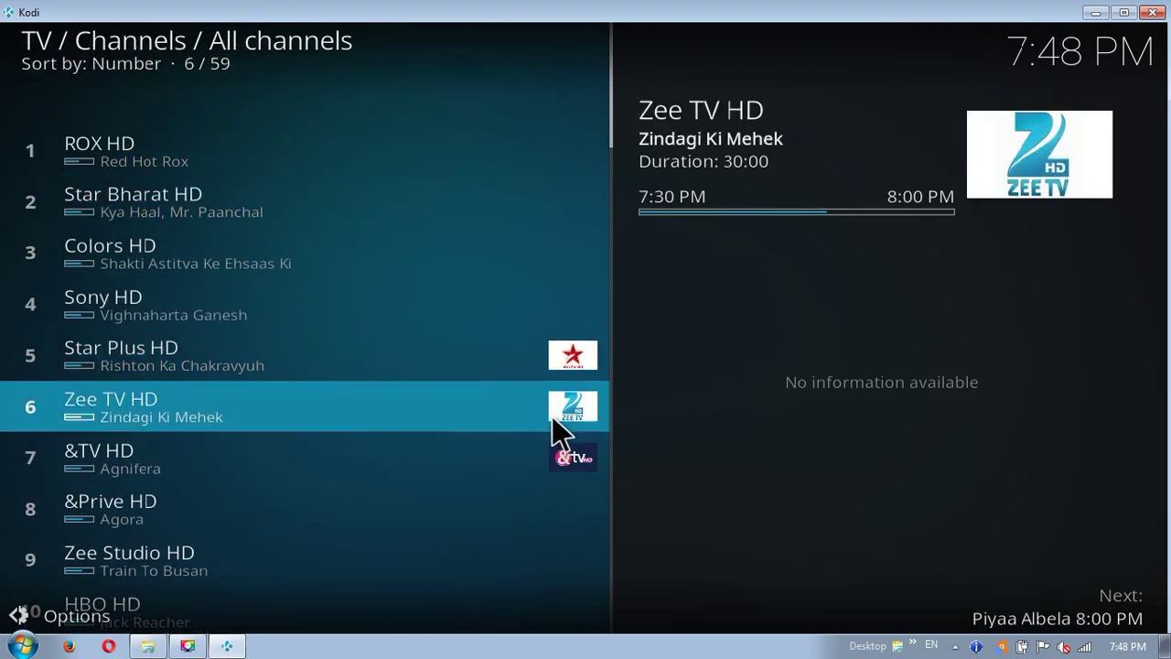
{"action": "scroll", "coordinate": [526, 604], "scroll_direction": "down", "scroll_amount": 8}
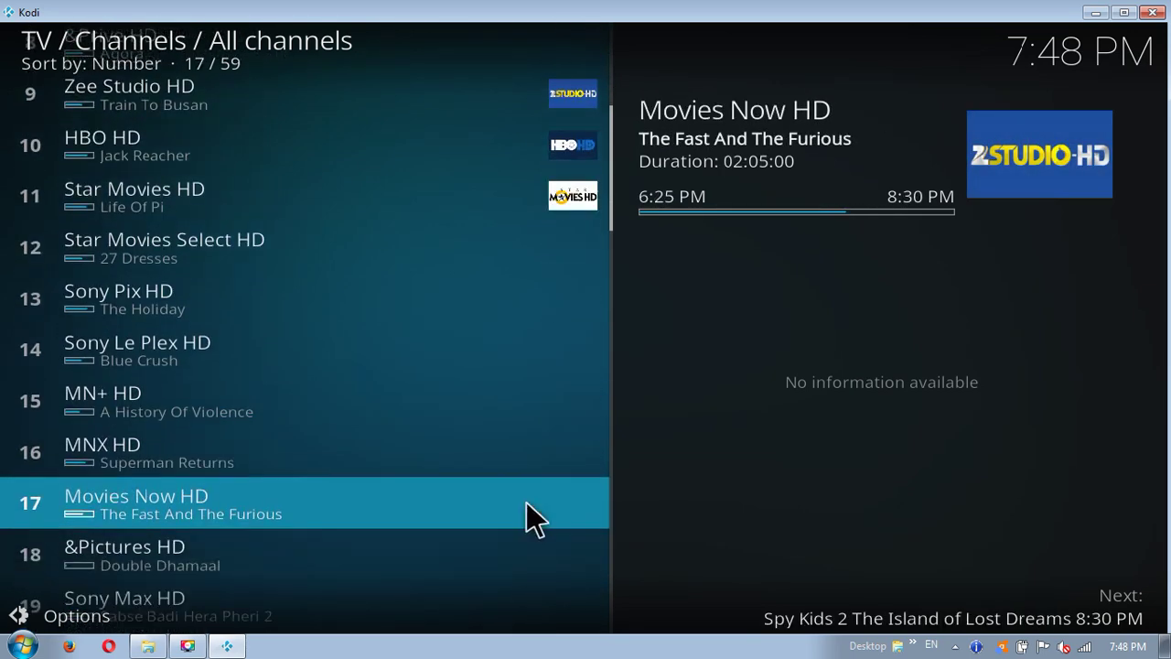
{"action": "scroll", "coordinate": [555, 425], "scroll_direction": "down", "scroll_amount": 1}
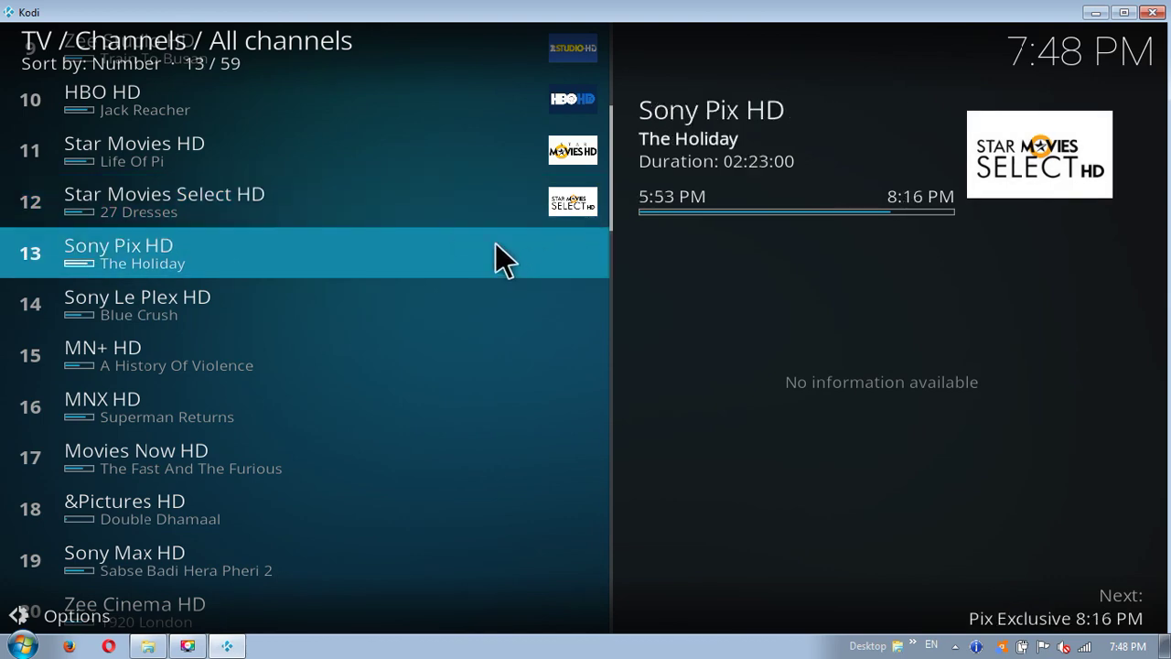
{"action": "scroll", "coordinate": [76, 450], "scroll_direction": "up", "scroll_amount": 5}
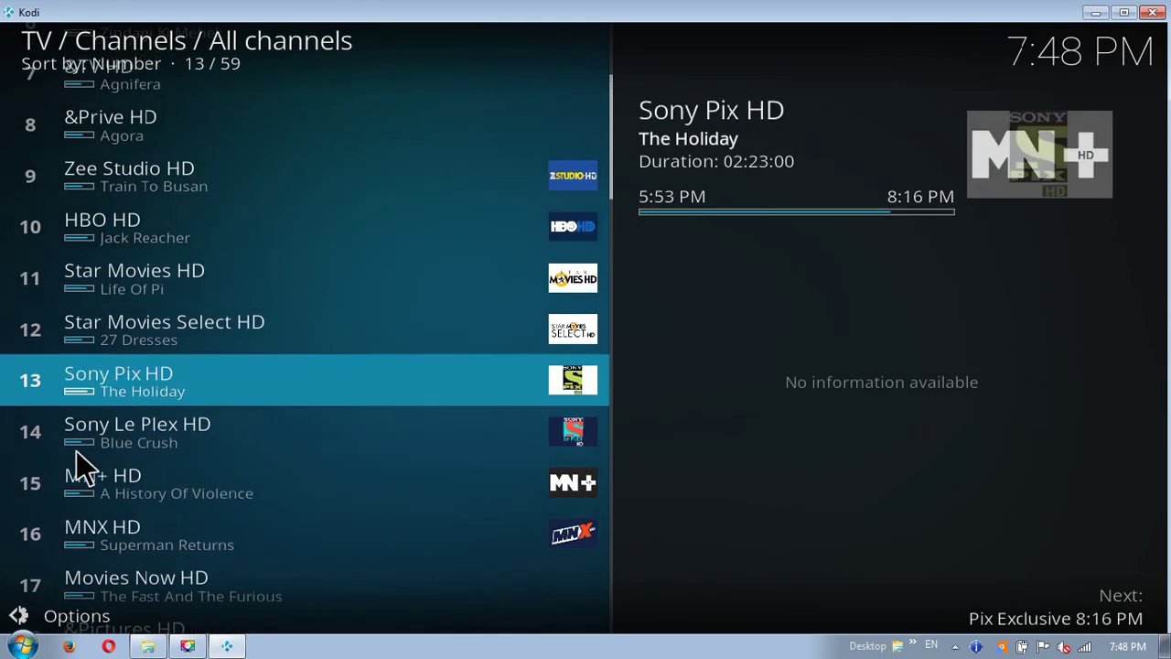
{"action": "scroll", "coordinate": [76, 450], "scroll_direction": "up", "scroll_amount": 10}
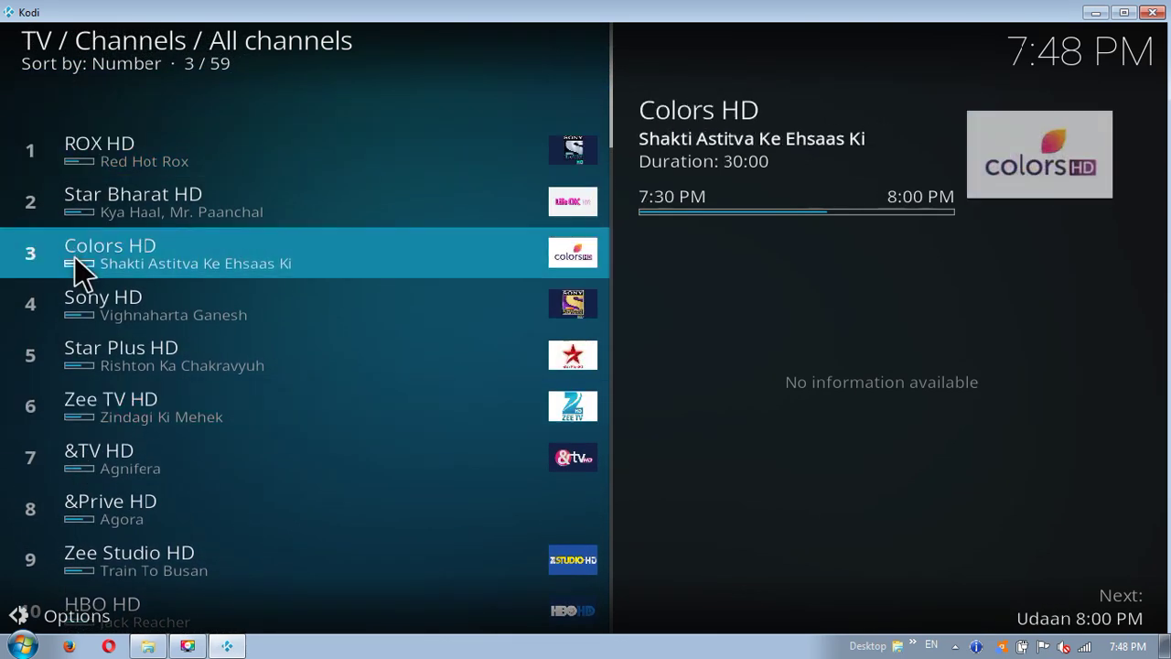
{"action": "key", "text": "Up"}
{"action": "key", "text": "Up"}
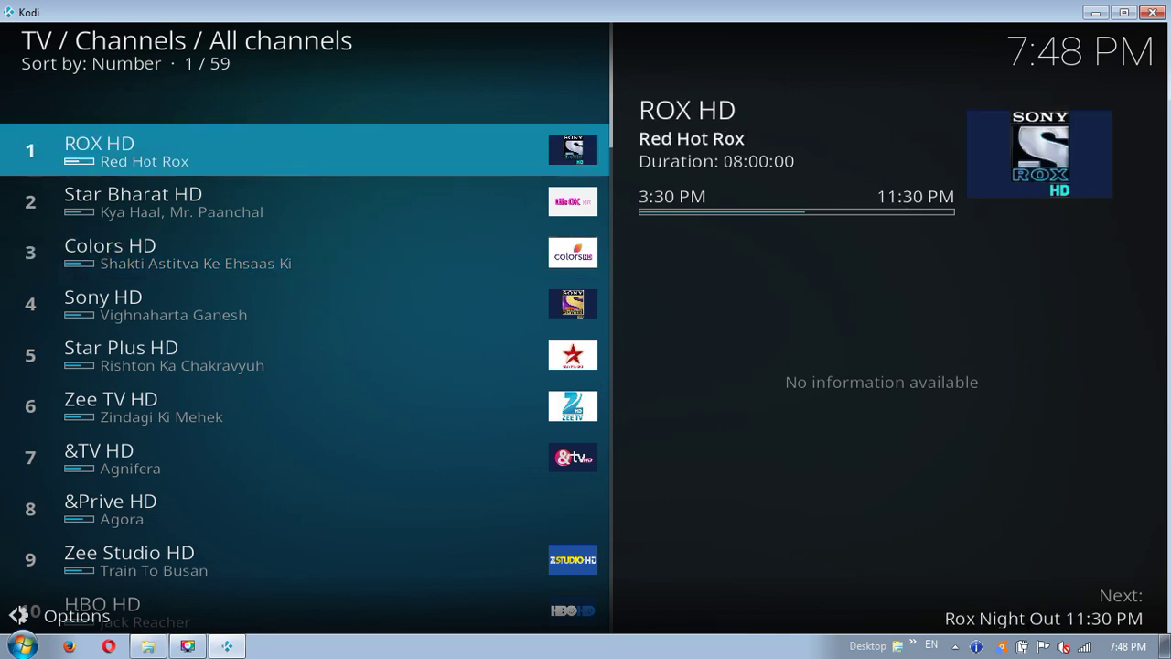
Play the ROX HD channel, currently showing Red Hot Rox.
{"action": "left_click", "coordinate": [135, 157]}
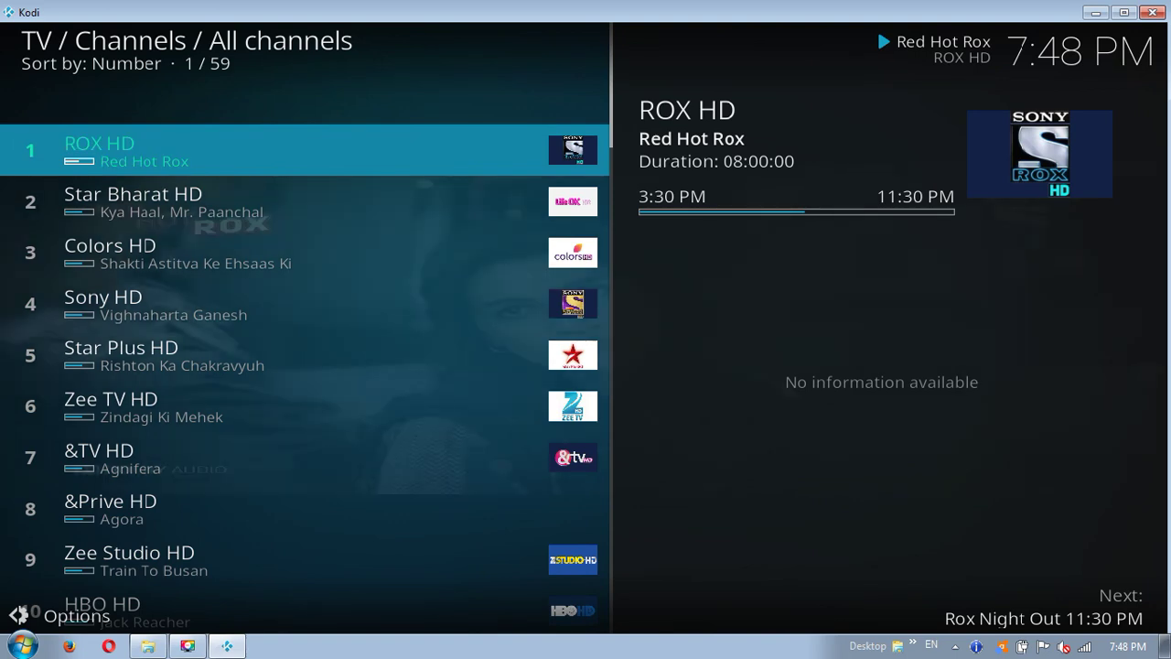
Watch ROX HD full screen and set the Video settings view mode to Stretch 16:9.
{"action": "left_click", "coordinate": [308, 146]}
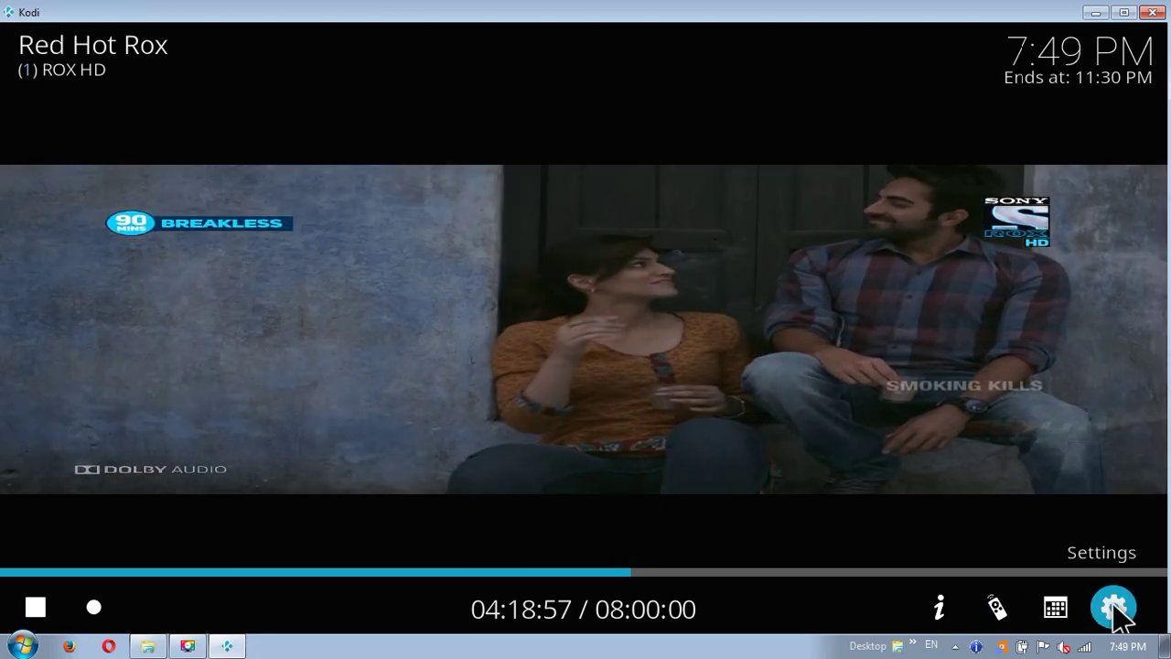
{"action": "left_click", "coordinate": [1114, 607]}
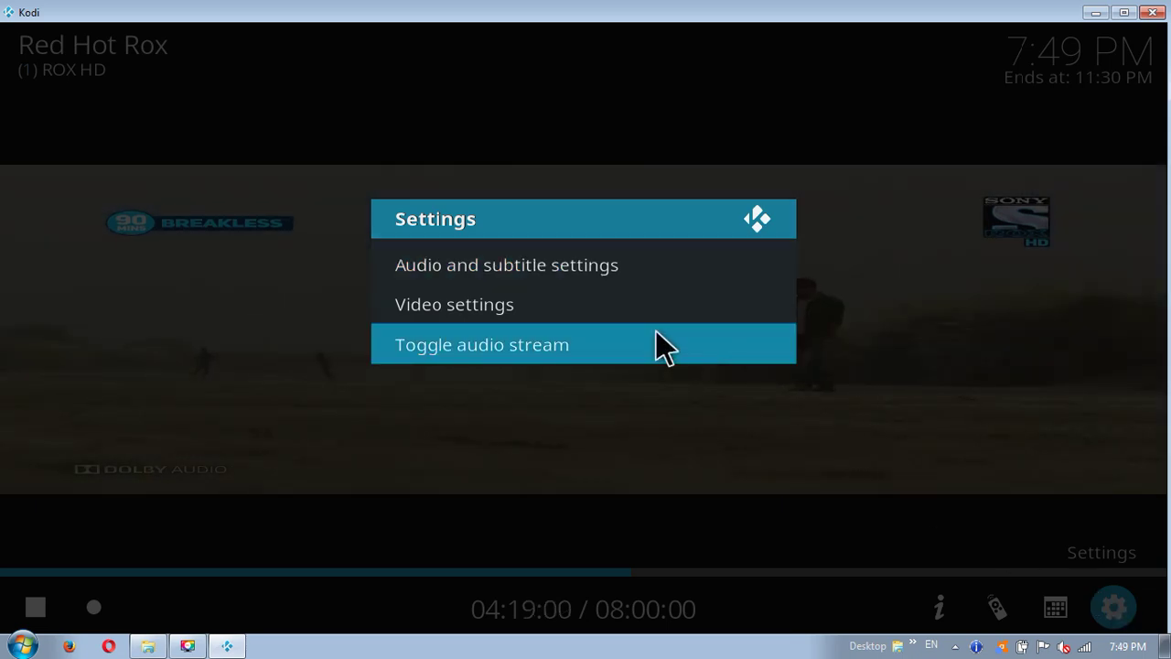
{"action": "left_click", "coordinate": [495, 317]}
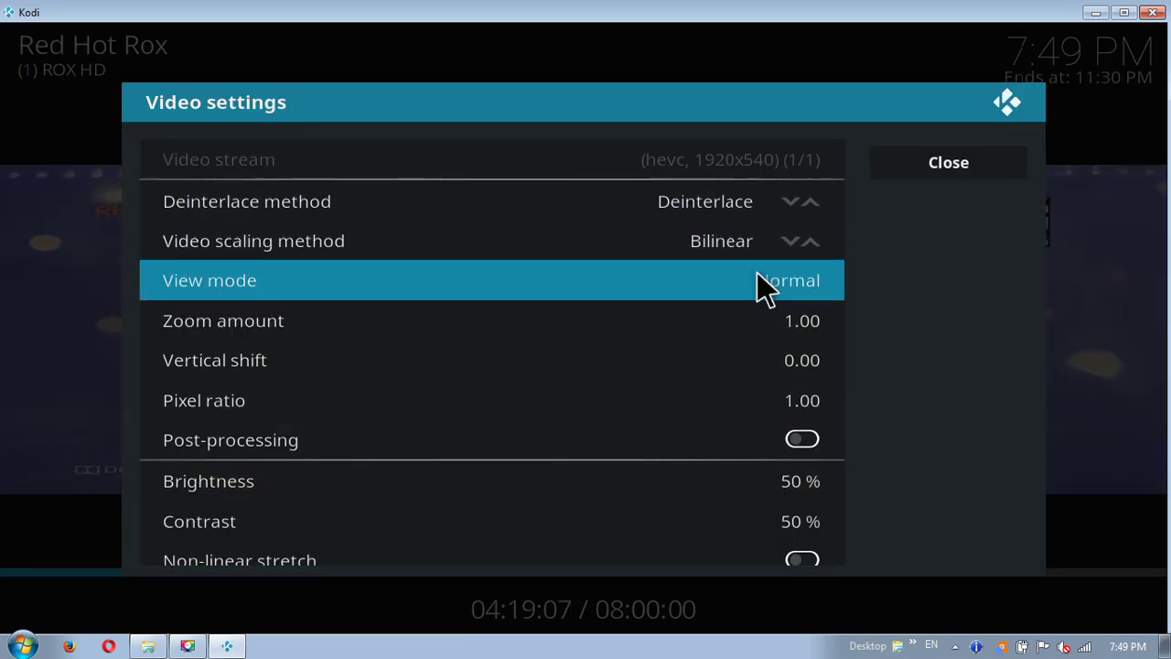
{"action": "left_click", "coordinate": [768, 282]}
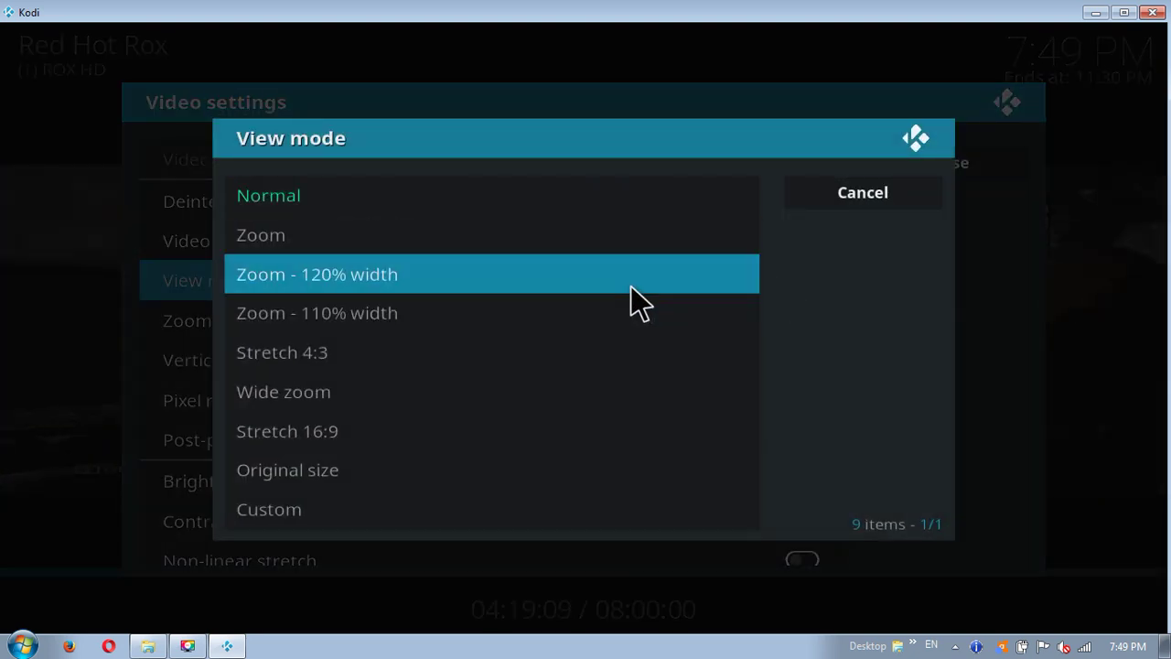
{"action": "left_click", "coordinate": [313, 434]}
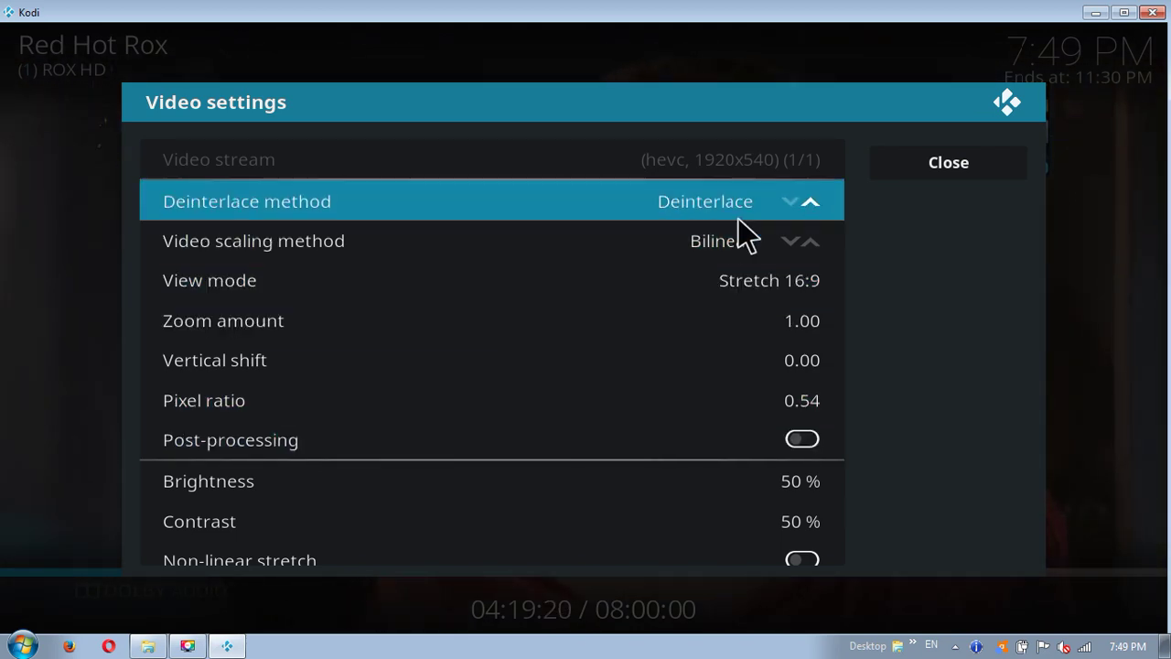
Close the video settings and maximize the Kodi window so ROX HD plays full-screen.
{"action": "left_click", "coordinate": [947, 168]}
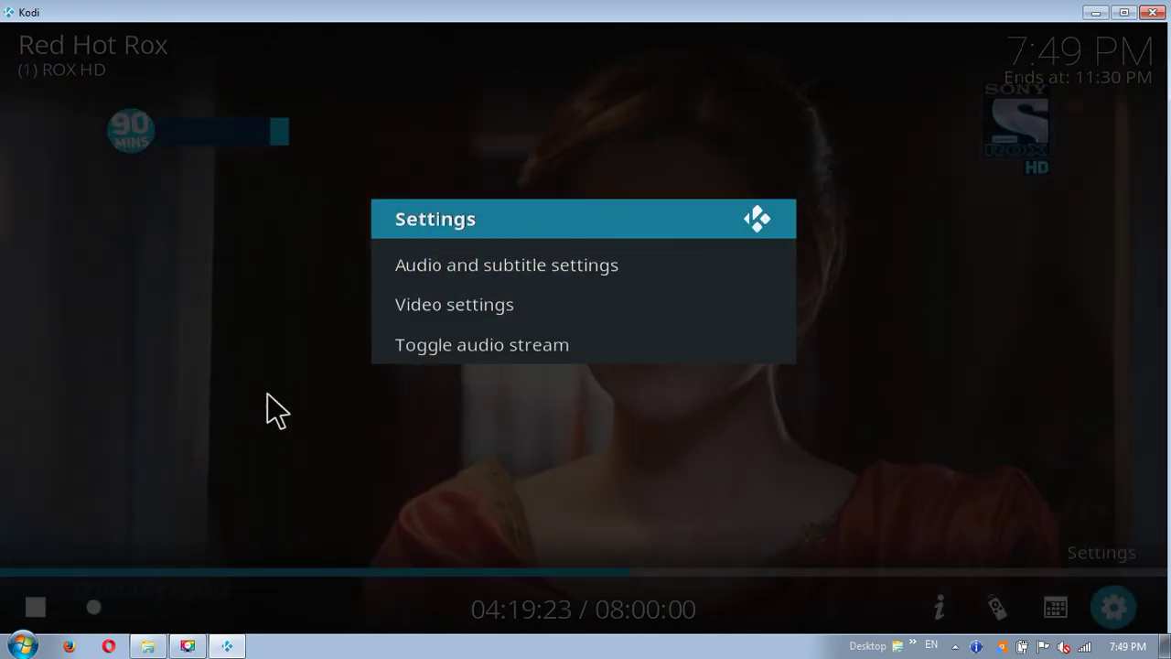
{"action": "left_click", "coordinate": [267, 393]}
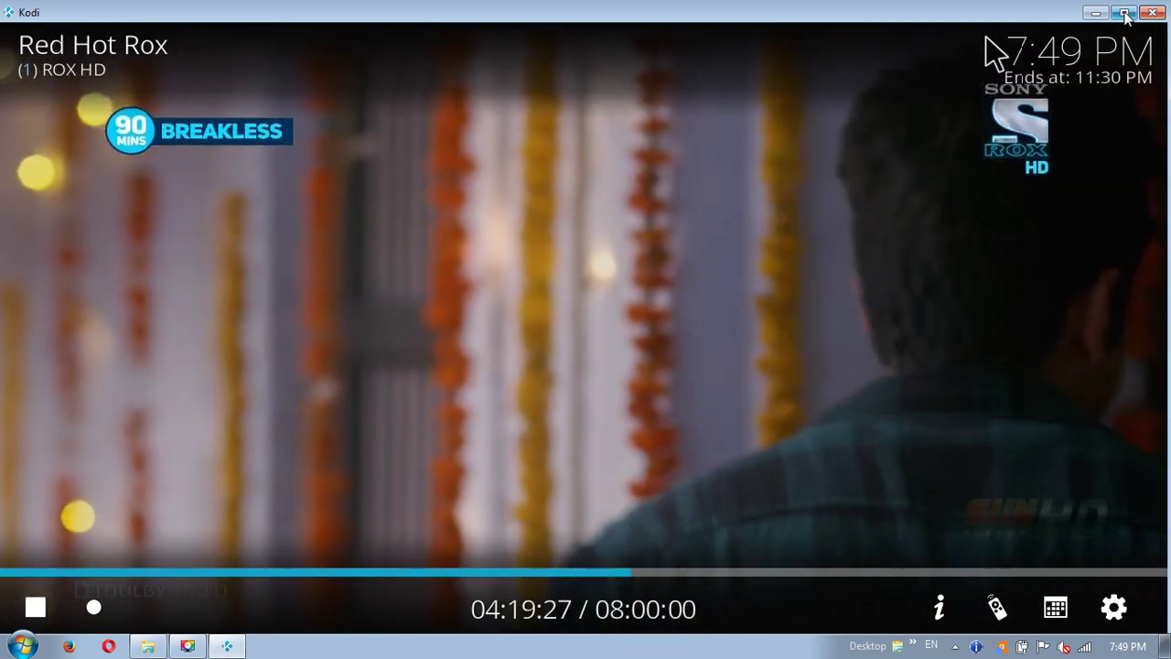
{"action": "left_click", "coordinate": [1126, 13]}
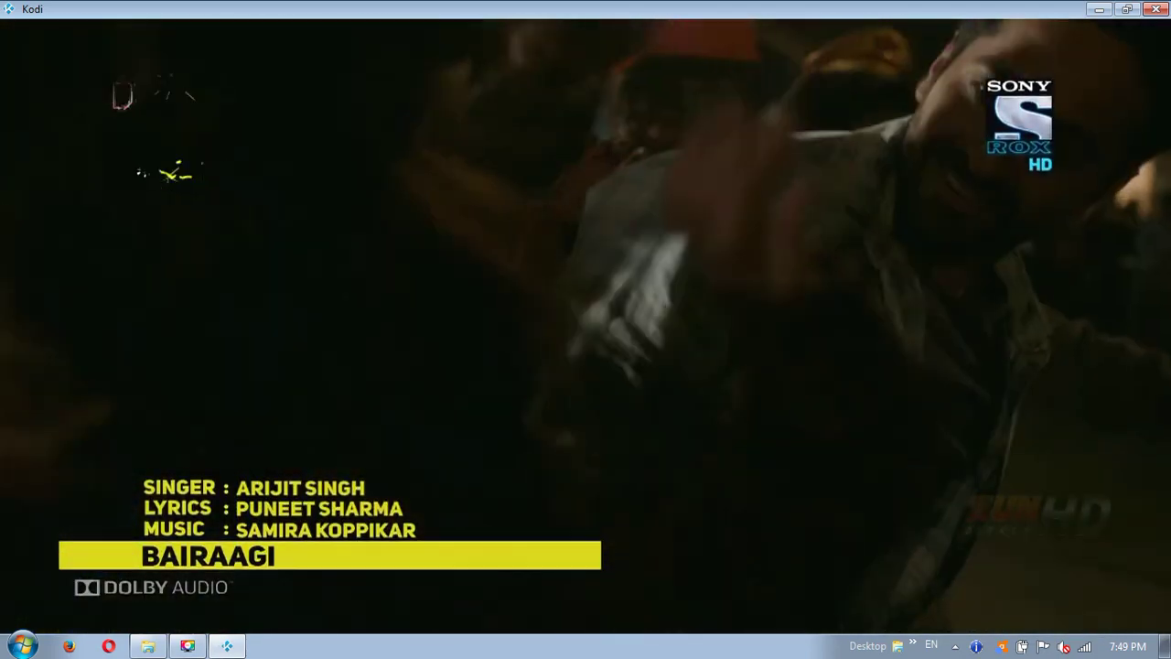
Show ROX HD's programme info and bring up the TV channel list over the video.
{"action": "key", "text": "i"}
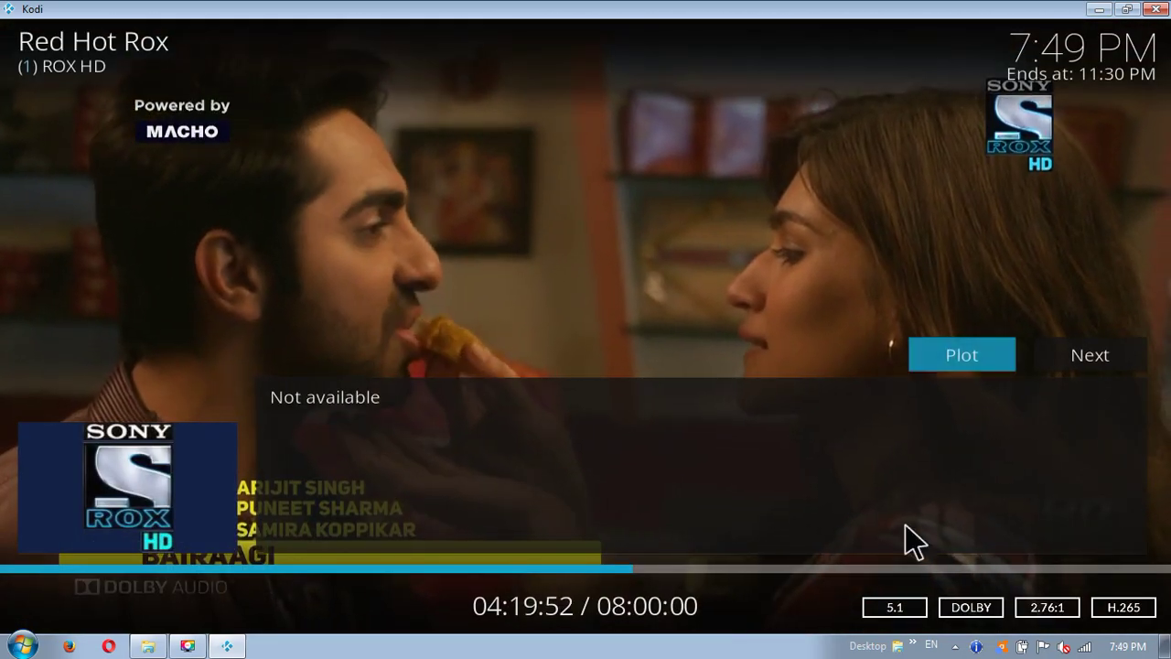
{"action": "mouse_move", "coordinate": [358, 436]}
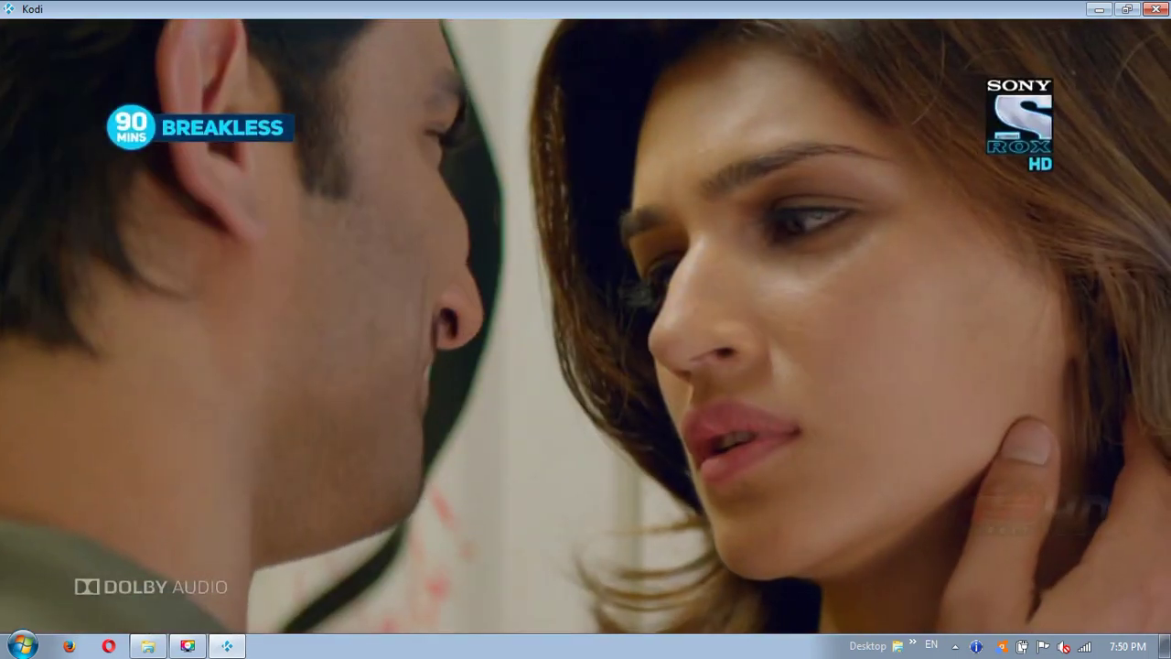
{"action": "left_click", "coordinate": [357, 370]}
From the home menu, go to Settings > Interface > Skin and choose Get more... to list 27 downloadable skins.
{"action": "key", "text": "Escape"}
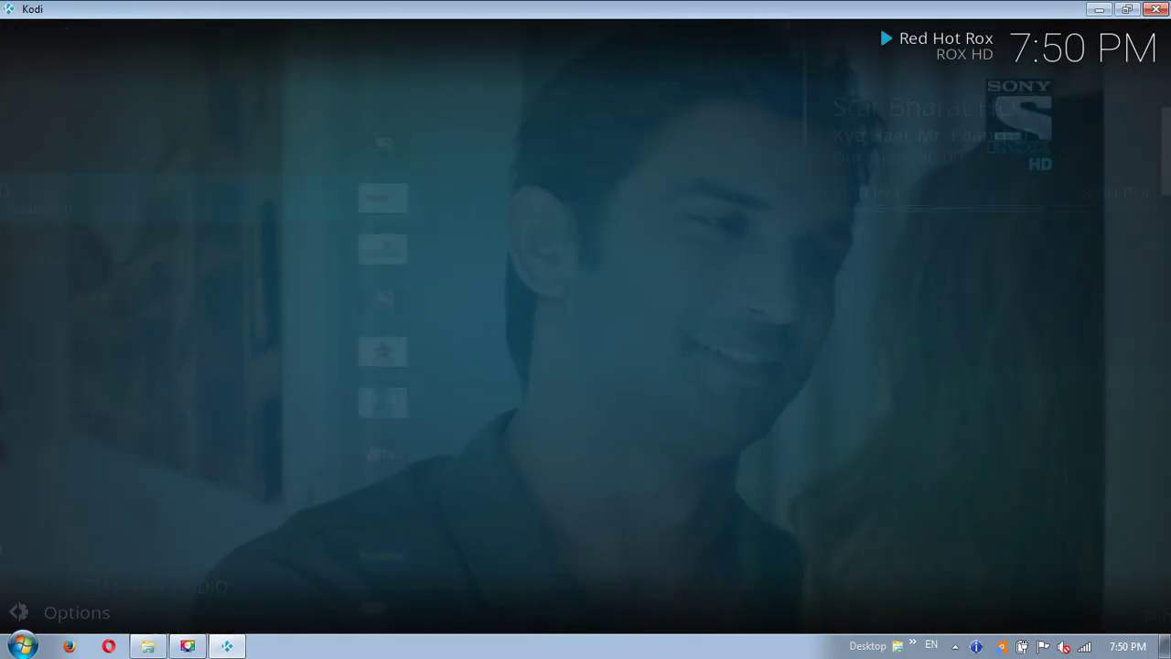
{"action": "key", "text": "Escape"}
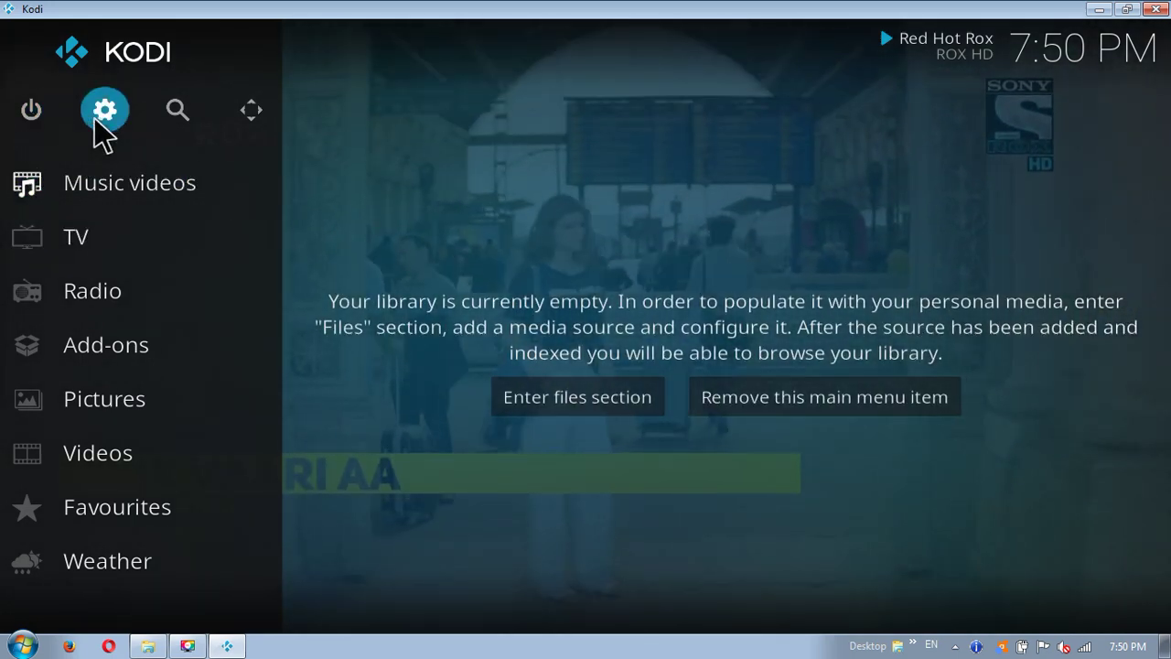
{"action": "left_click", "coordinate": [97, 117]}
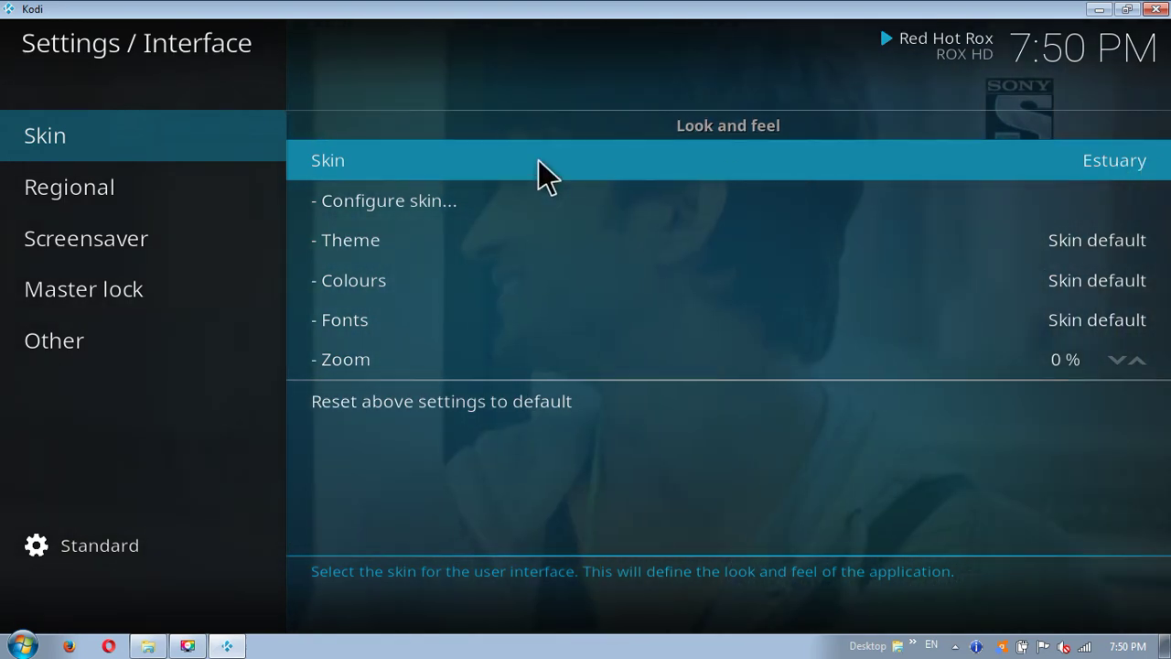
{"action": "left_click", "coordinate": [539, 162]}
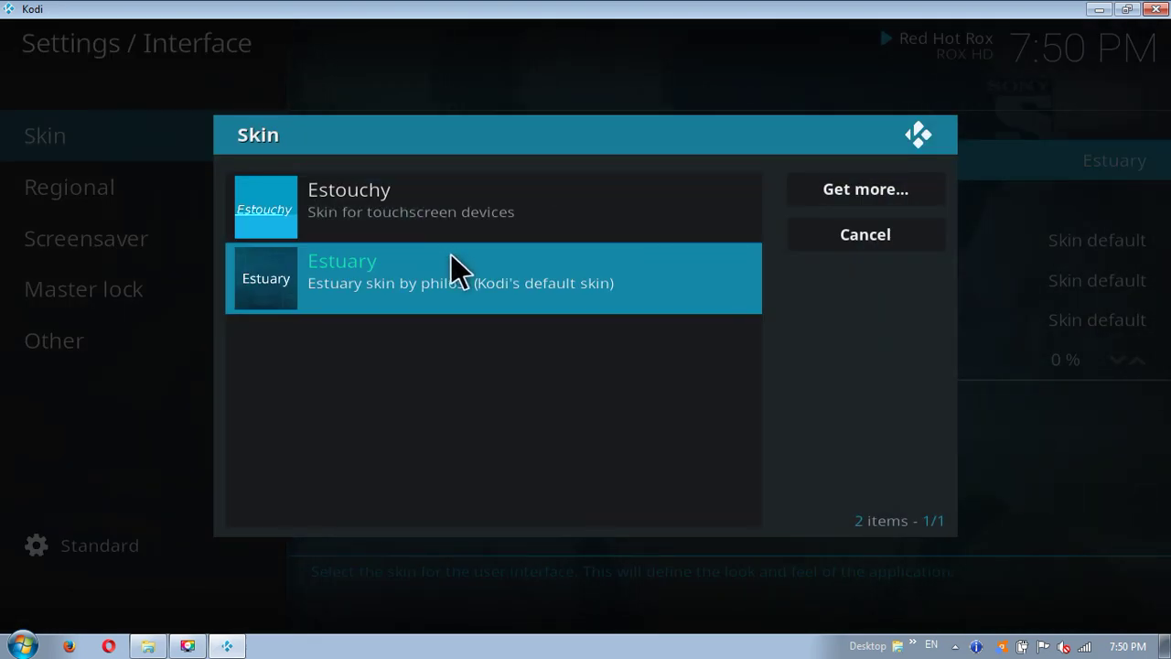
{"action": "left_click", "coordinate": [862, 193]}
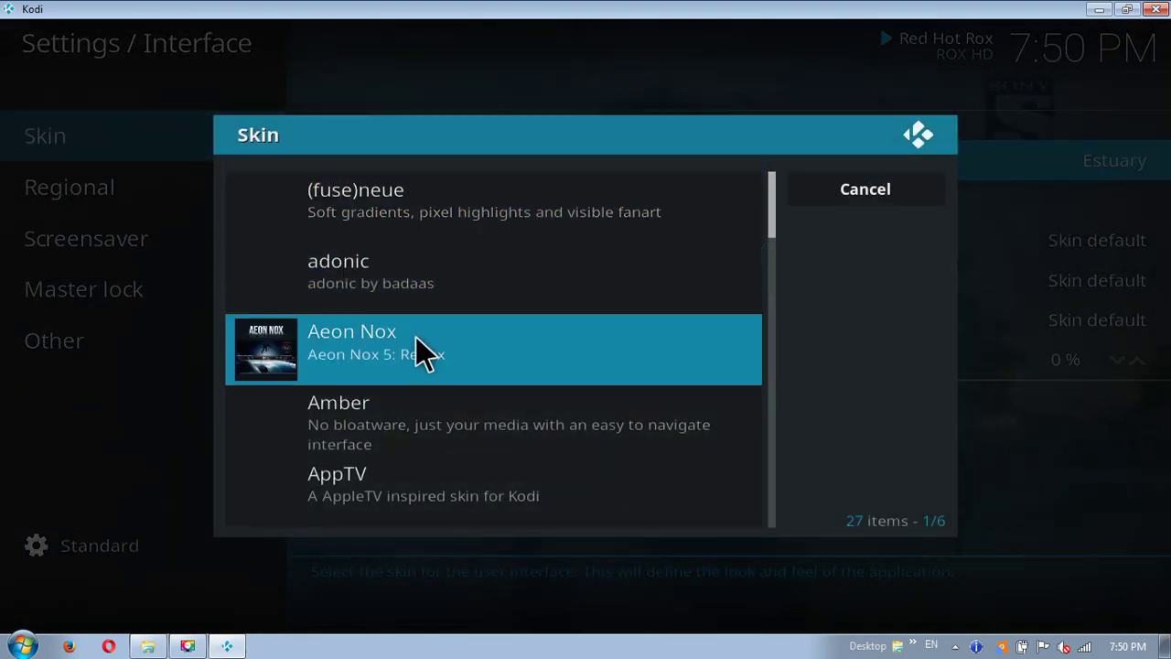
Install and apply the Aeon Nox skin from the downloadable skins list.
{"action": "left_click", "coordinate": [357, 360]}
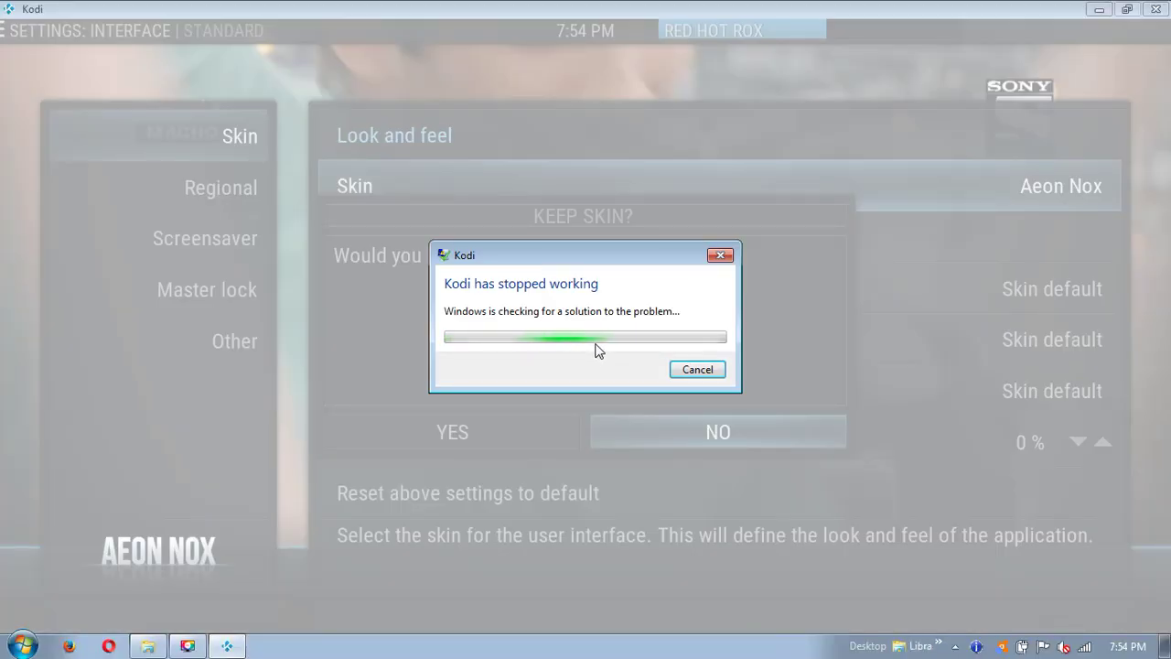
Dismiss the Kodi crash report and relaunch Kodi from the Windows Start menu.
{"action": "left_click", "coordinate": [690, 371]}
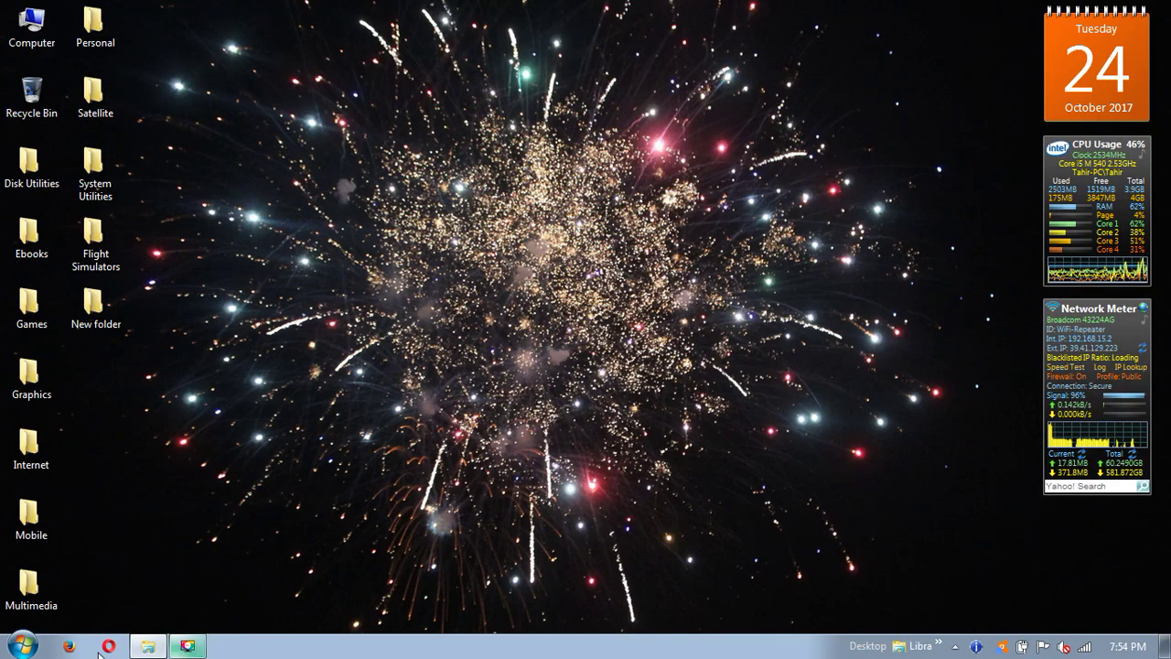
{"action": "left_click", "coordinate": [18, 648]}
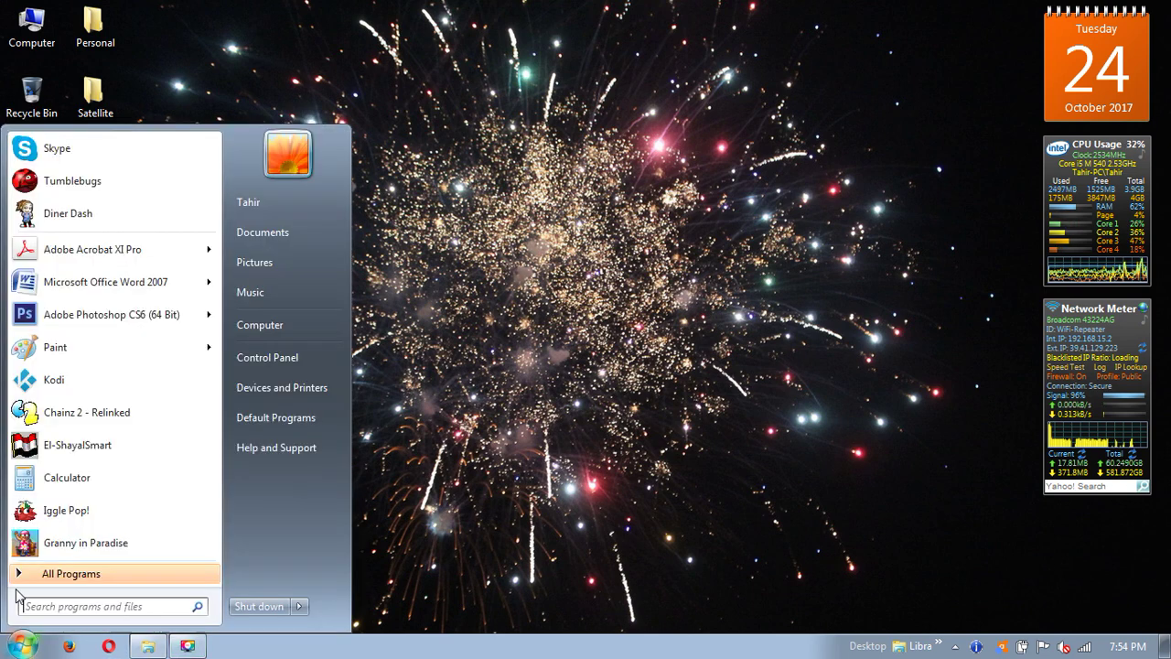
{"action": "left_click", "coordinate": [48, 384]}
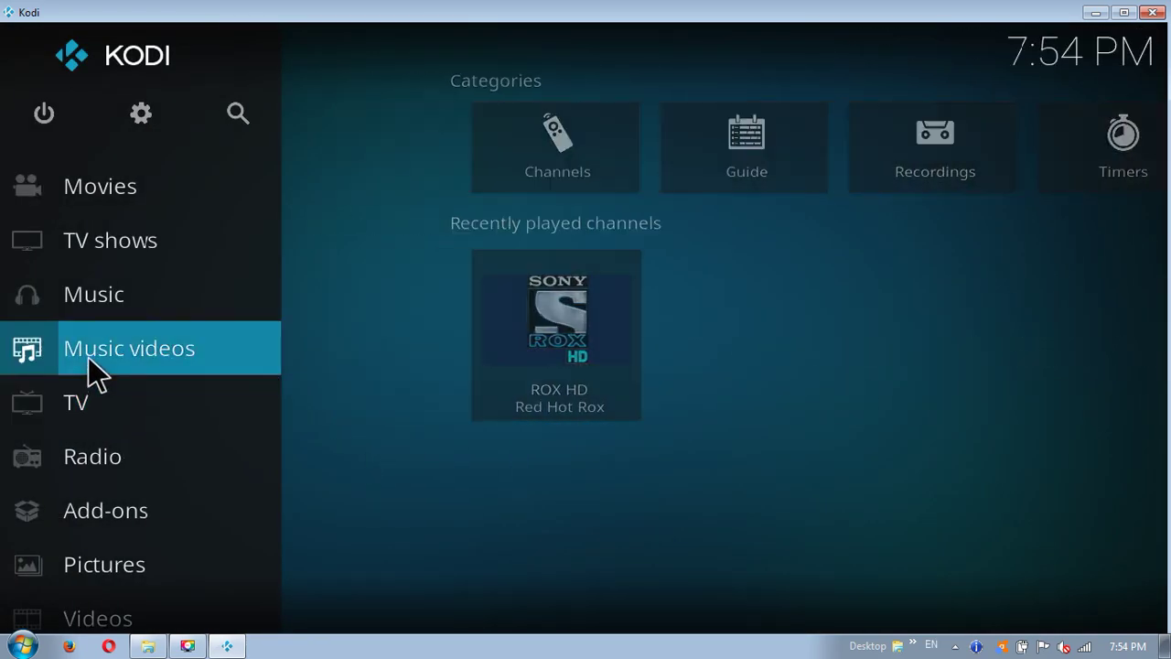
Check the skin settings, then open Interface > Skin to list Aeon Nox, Estouchy and Estuary.
{"action": "left_click", "coordinate": [145, 114]}
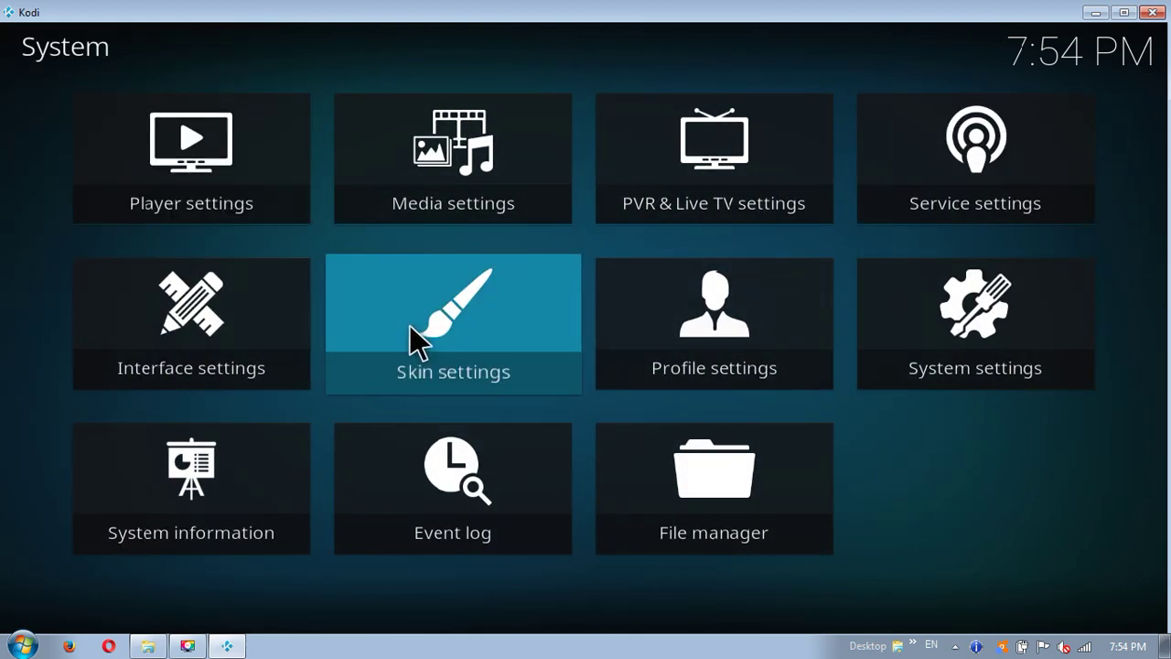
{"action": "left_click", "coordinate": [411, 329]}
{"action": "mouse_move", "coordinate": [18, 178]}
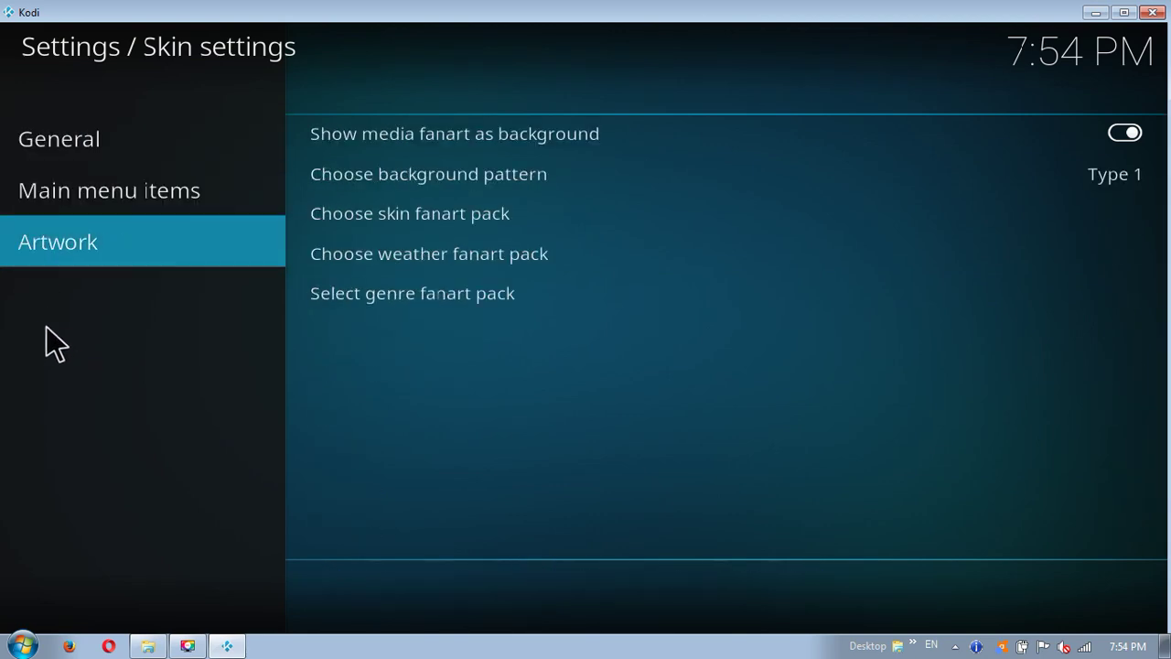
{"action": "key", "text": "Escape"}
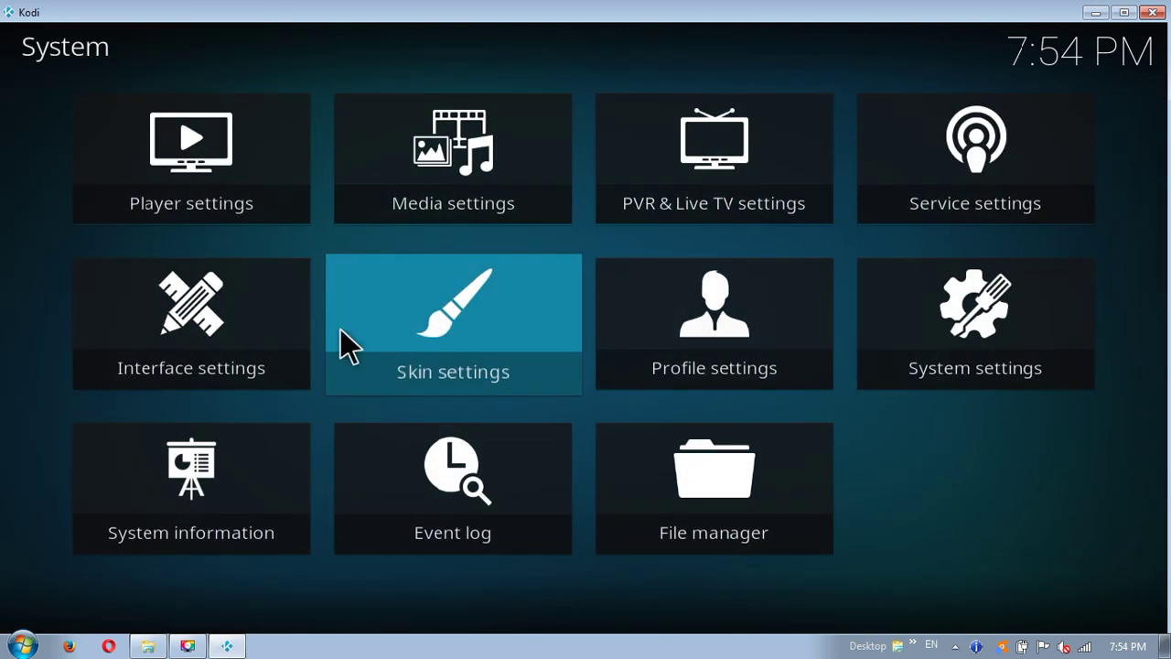
{"action": "left_click", "coordinate": [139, 325]}
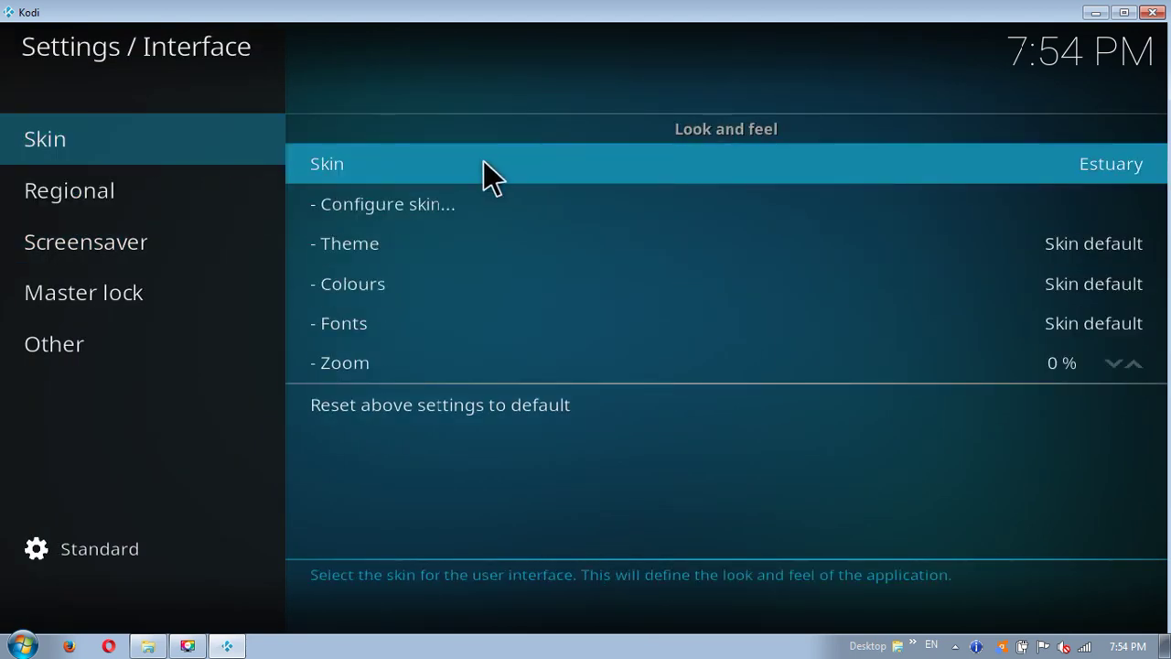
{"action": "left_click", "coordinate": [483, 162]}
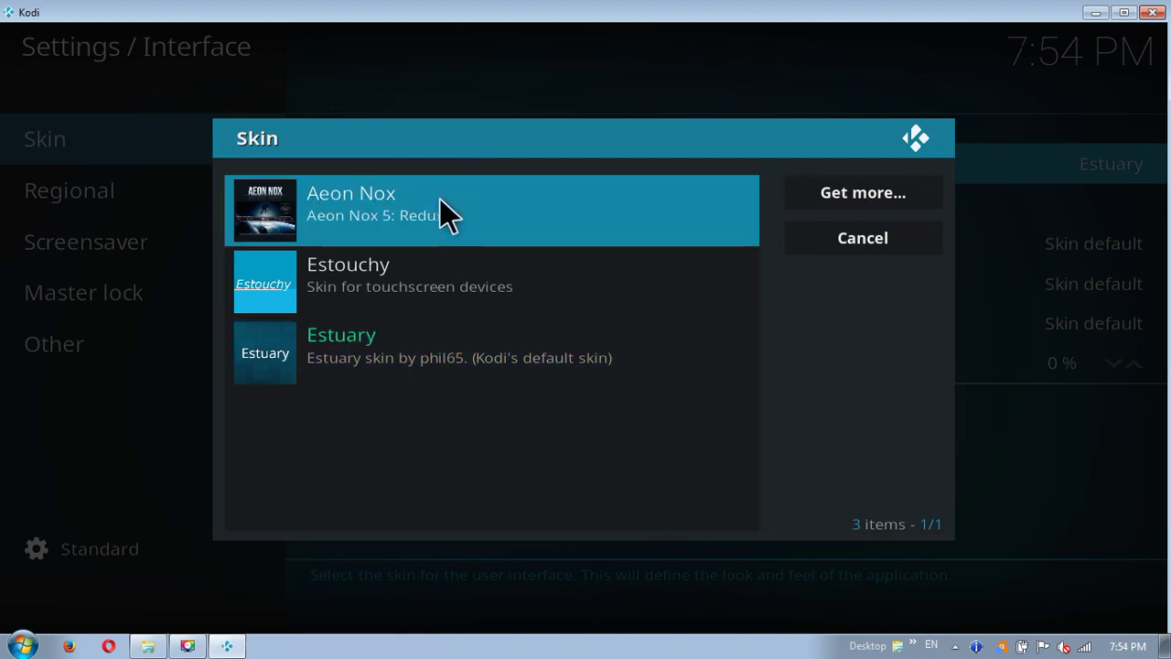
Switch the interface to Aeon Nox, keep the skin, and return to the home screen.
{"action": "left_click", "coordinate": [440, 201]}
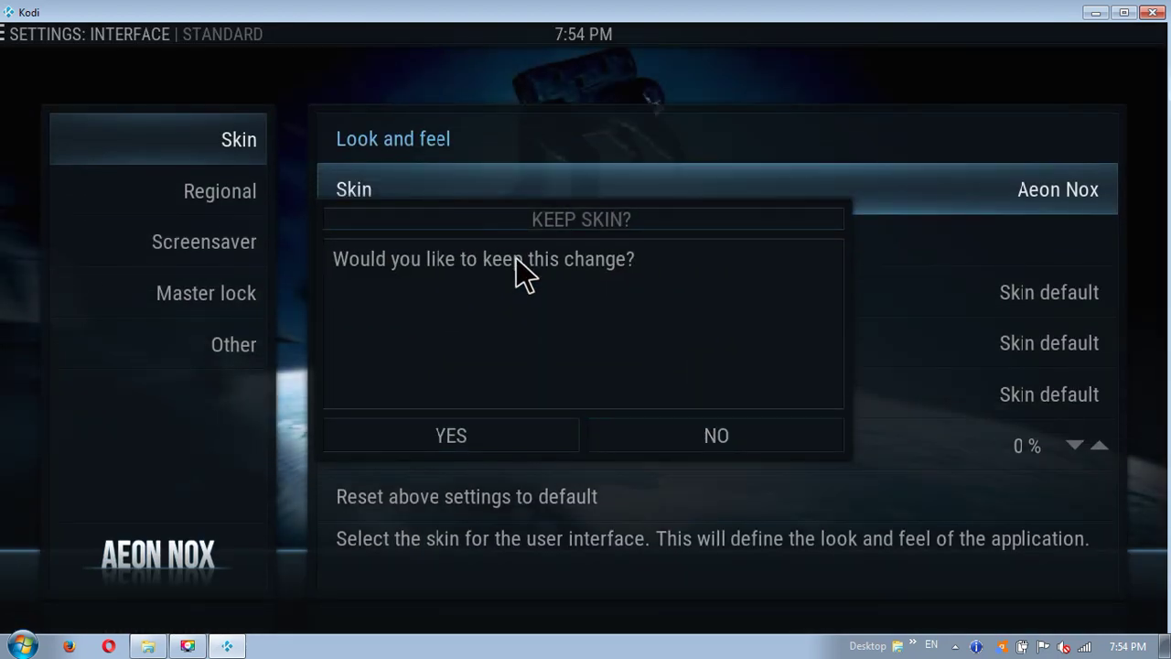
{"action": "left_click", "coordinate": [491, 435]}
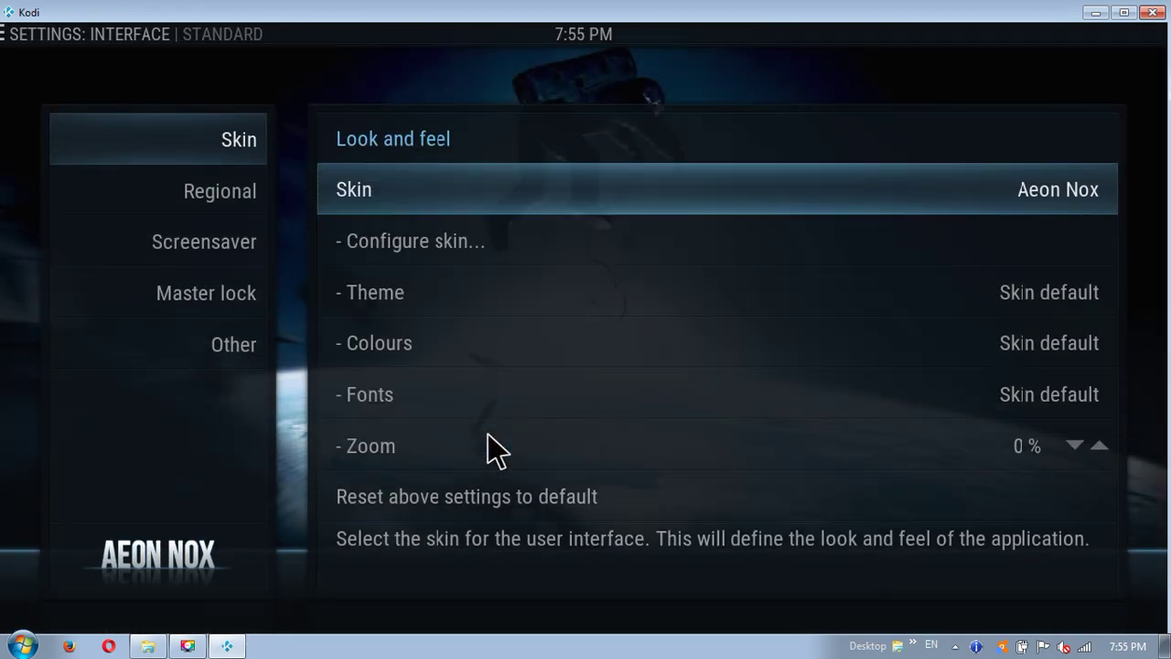
{"action": "mouse_move", "coordinate": [183, 355]}
{"action": "key", "text": "Escape"}
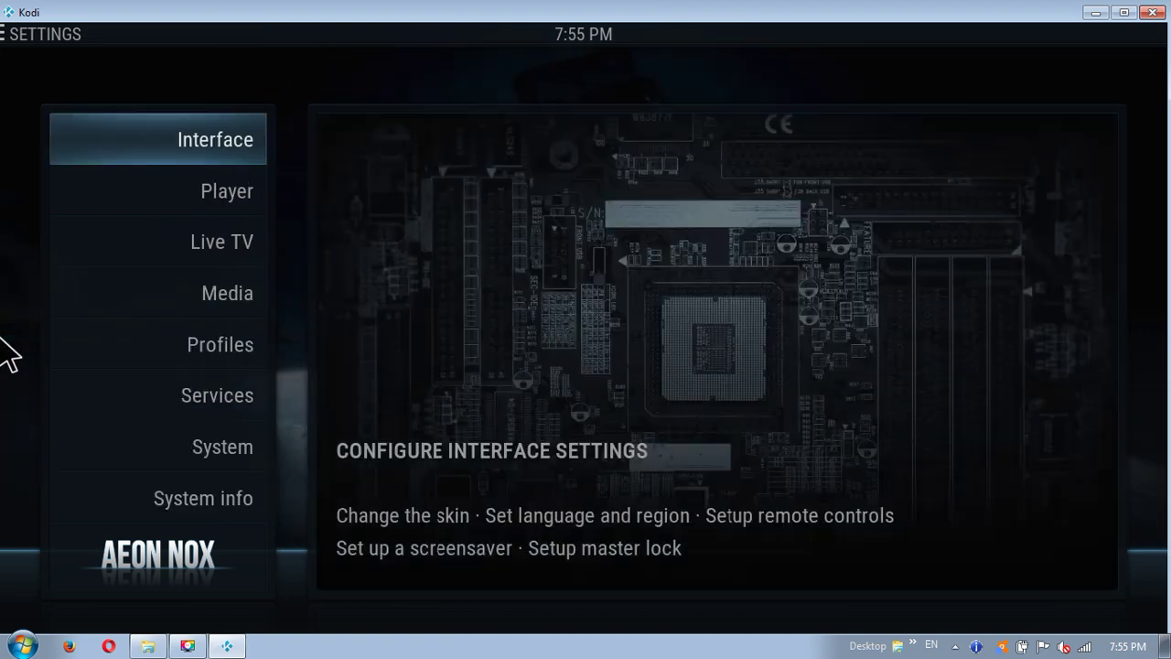
{"action": "key", "text": "Escape"}
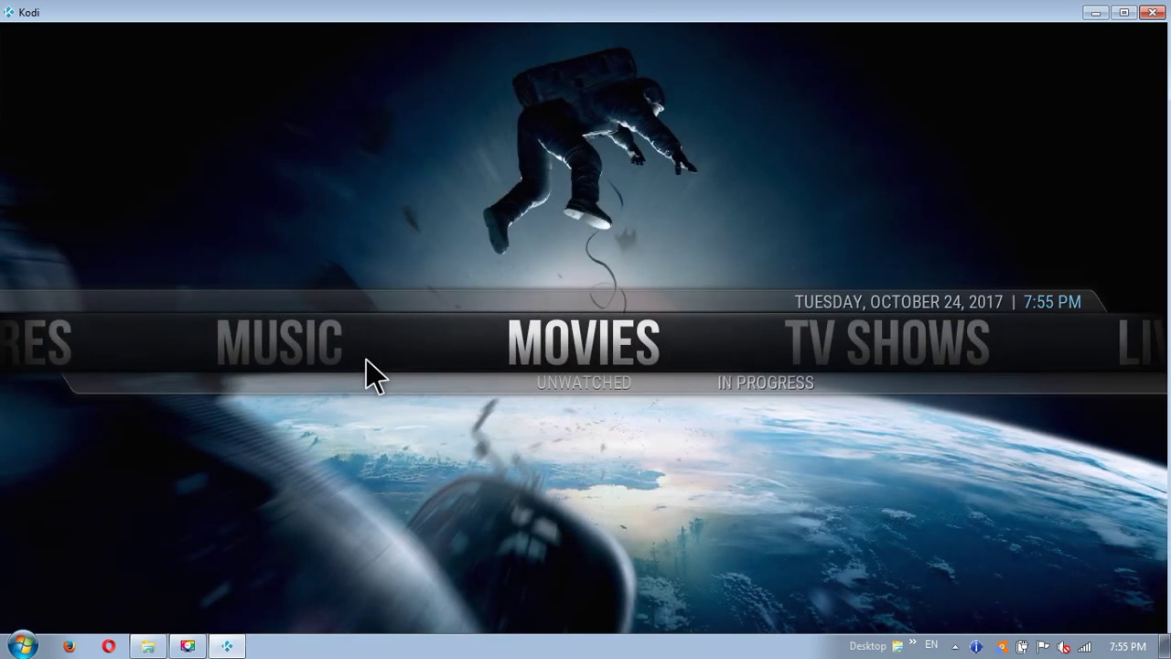
Move the Aeon Nox home menu to the Live TV section.
{"action": "key", "text": "Left"}
{"action": "key", "text": "Left"}
{"action": "key", "text": "Left"}
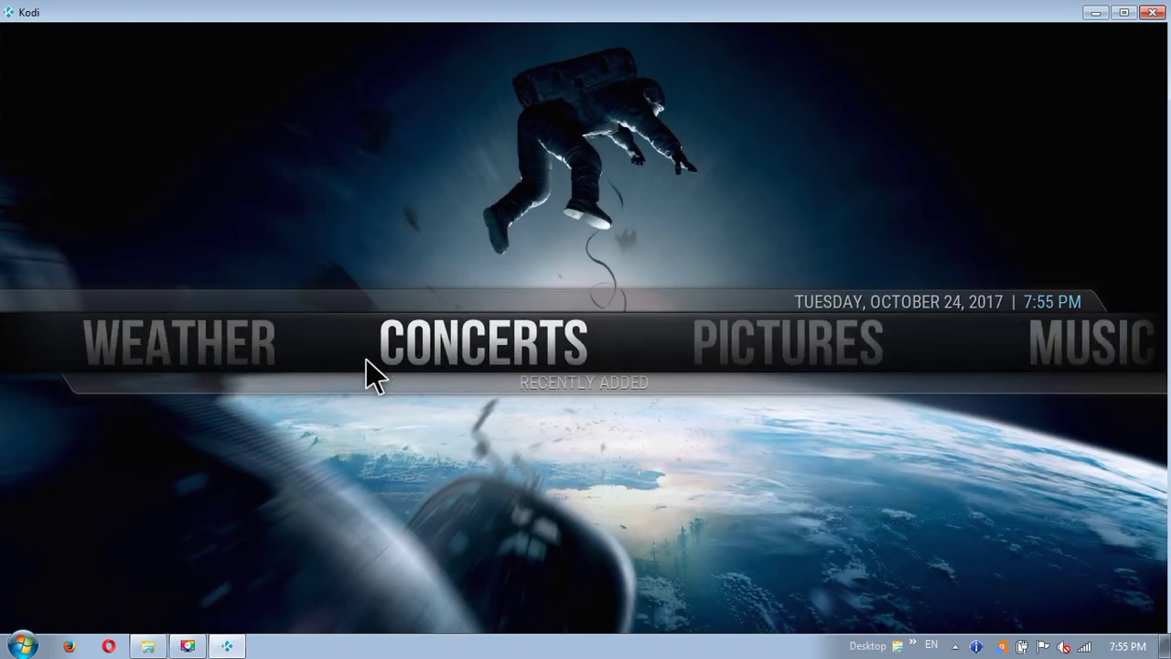
{"action": "key", "text": "Left"}
{"action": "key", "text": "Left"}
{"action": "key", "text": "Left"}
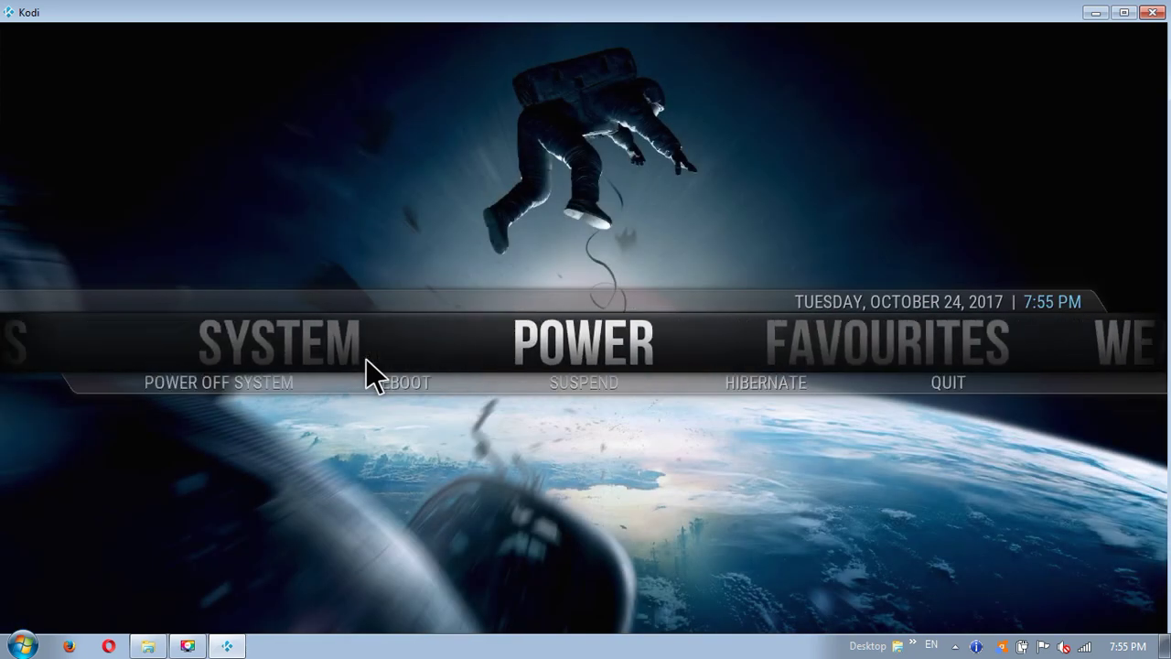
{"action": "key", "text": "Left"}
{"action": "key", "text": "Left"}
{"action": "key", "text": "Left"}
{"action": "key", "text": "Right"}
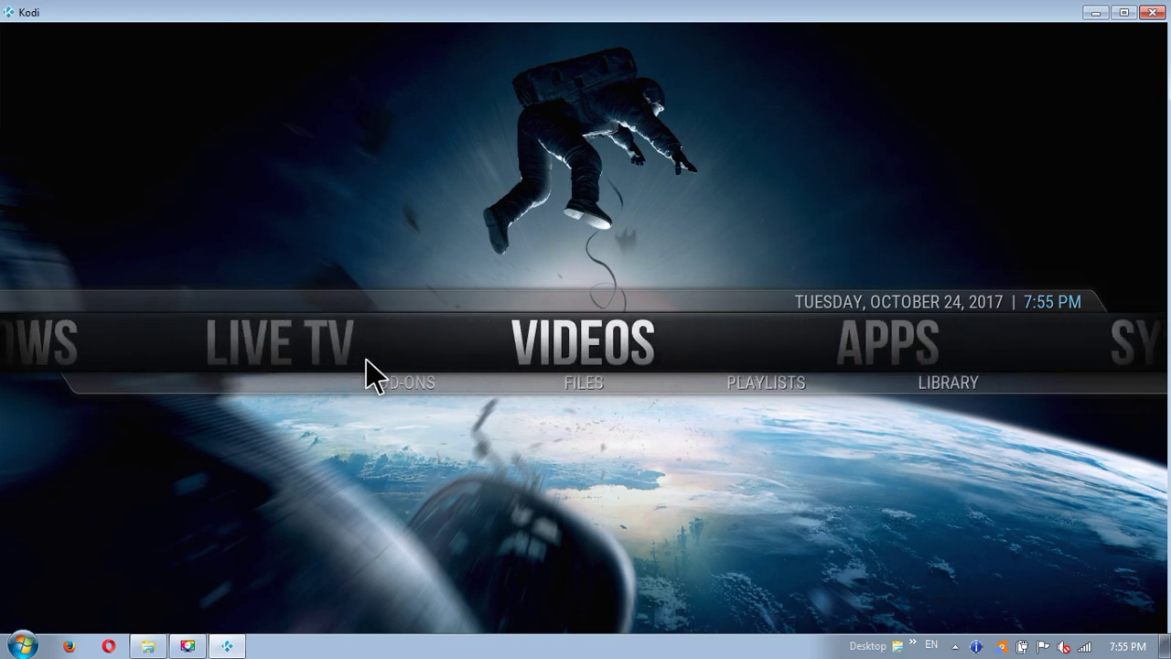
{"action": "key", "text": "Left"}
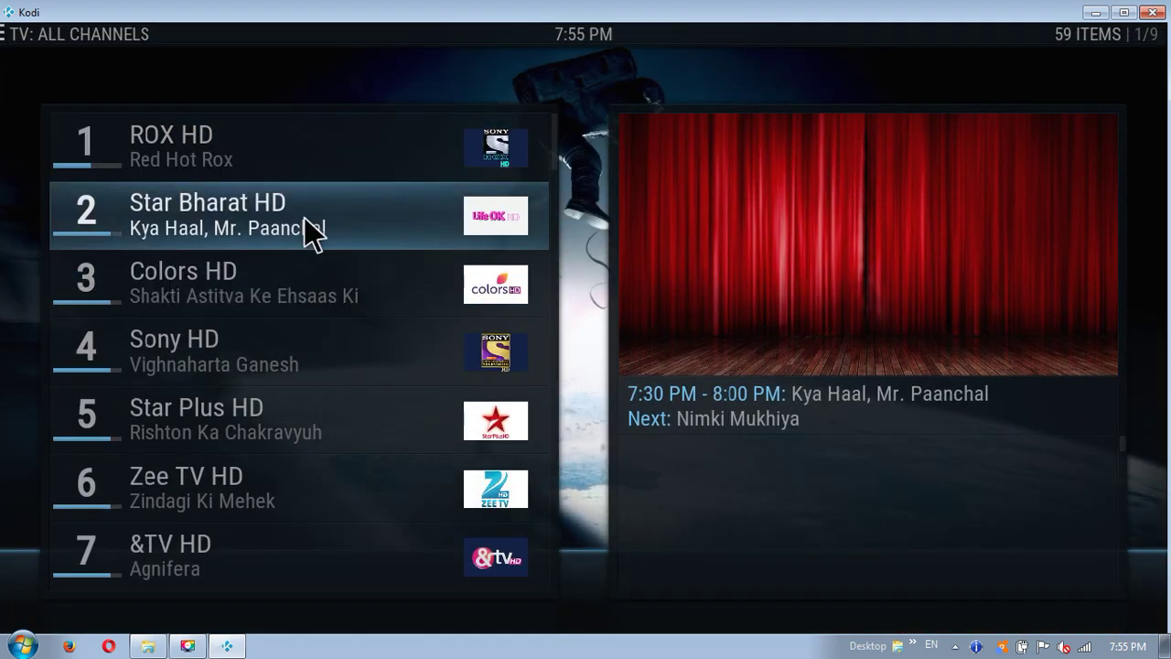
Start the ROX HD channel from TV Channels and show it full screen.
{"action": "left_click", "coordinate": [241, 162]}
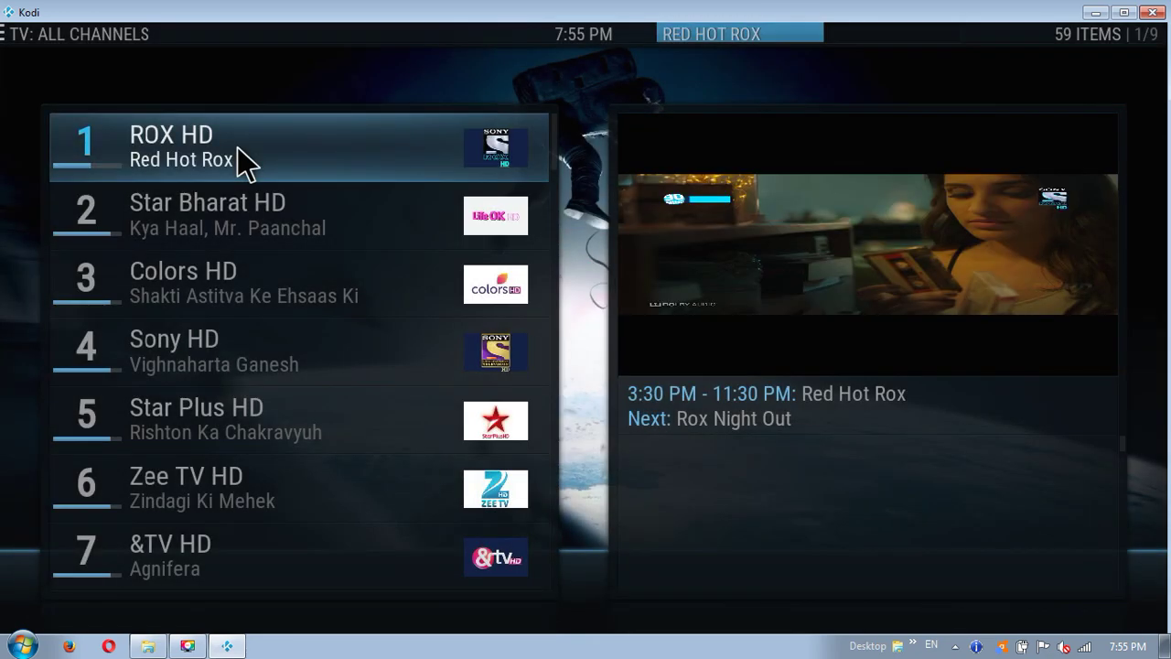
{"action": "left_click", "coordinate": [863, 280]}
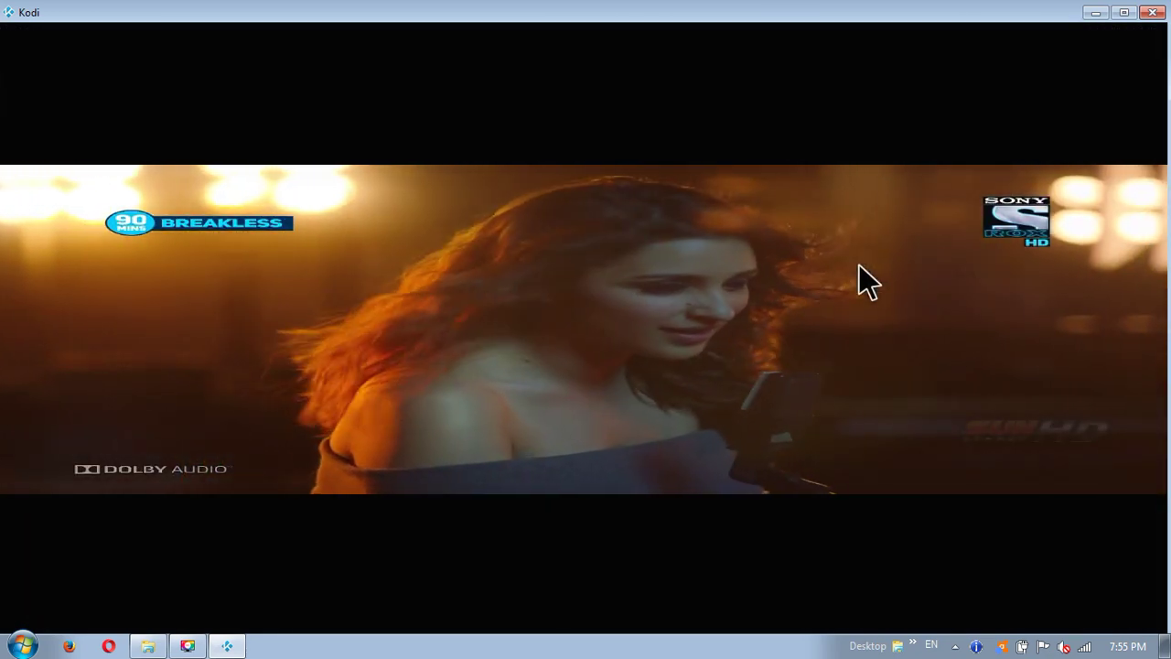
Set ROX HD's view mode to Stretch 16:9 and save it as the default for all media.
{"action": "mouse_move", "coordinate": [766, 369]}
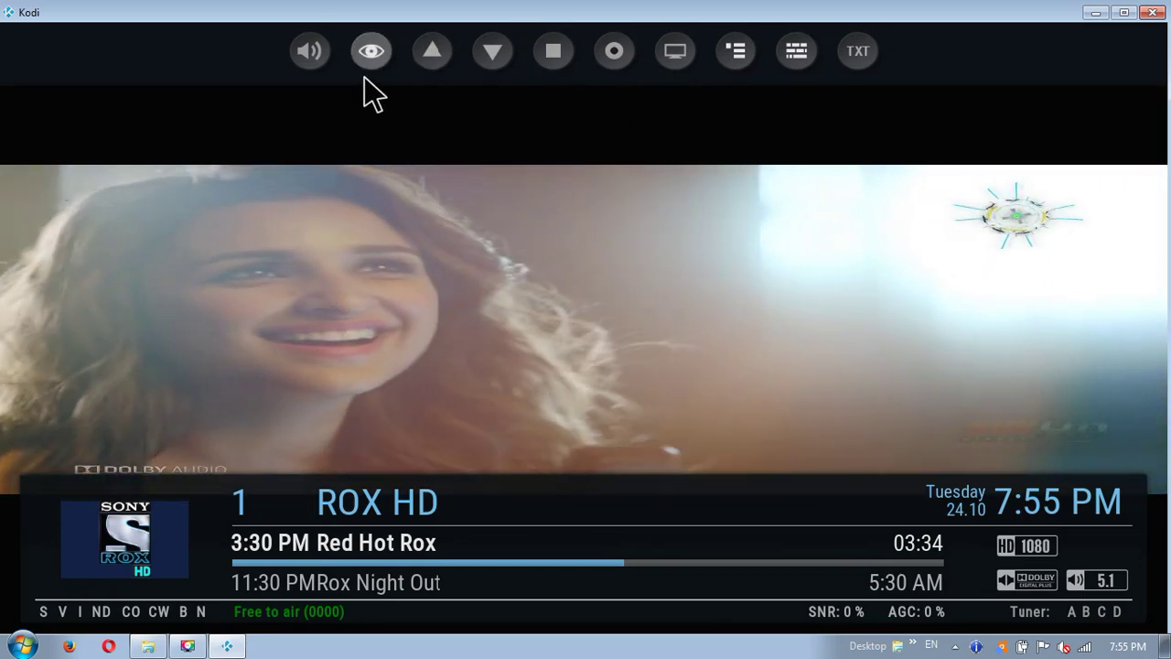
{"action": "left_click", "coordinate": [358, 71]}
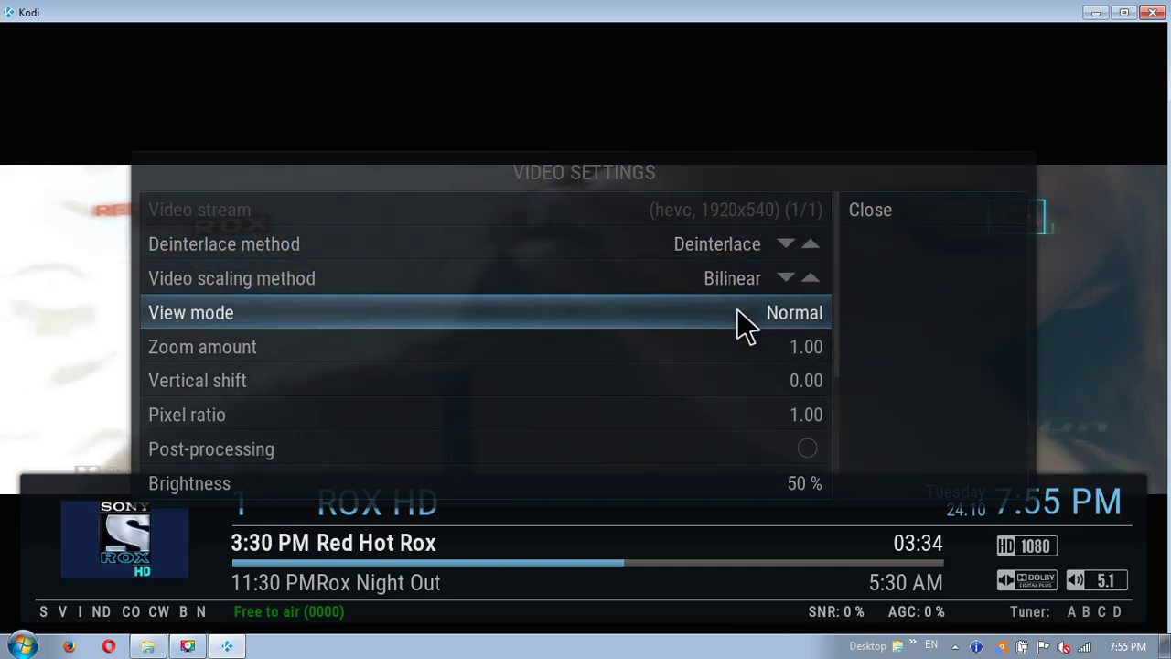
{"action": "left_click", "coordinate": [738, 312]}
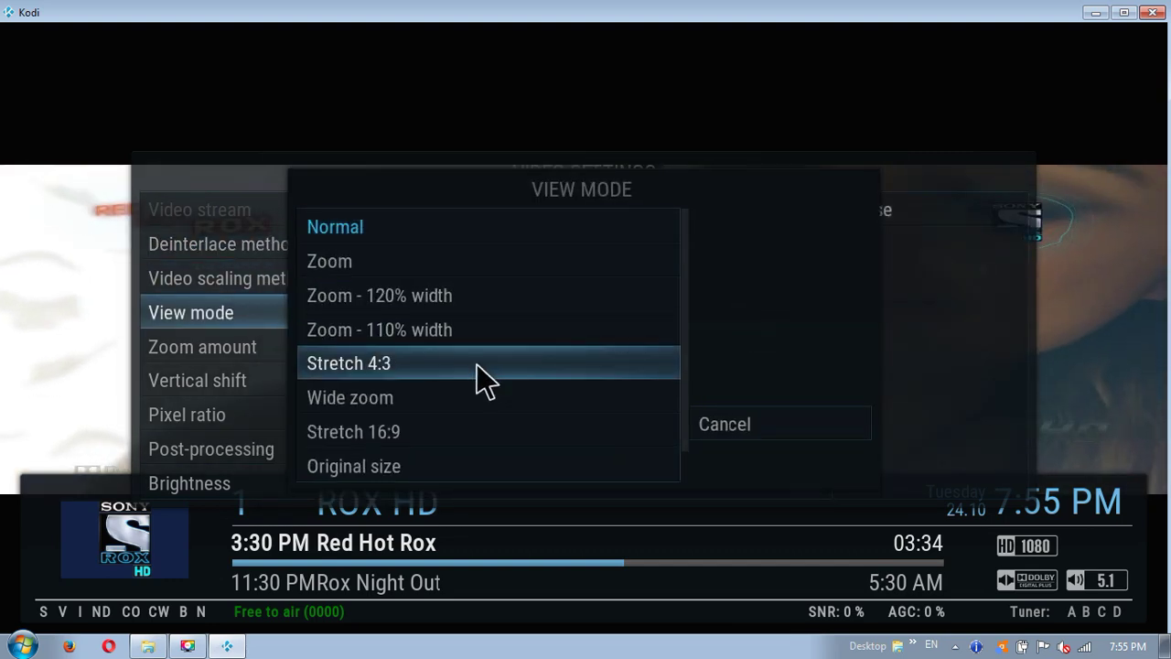
{"action": "left_click", "coordinate": [411, 434]}
{"action": "scroll", "coordinate": [470, 357], "scroll_direction": "down", "scroll_amount": 5}
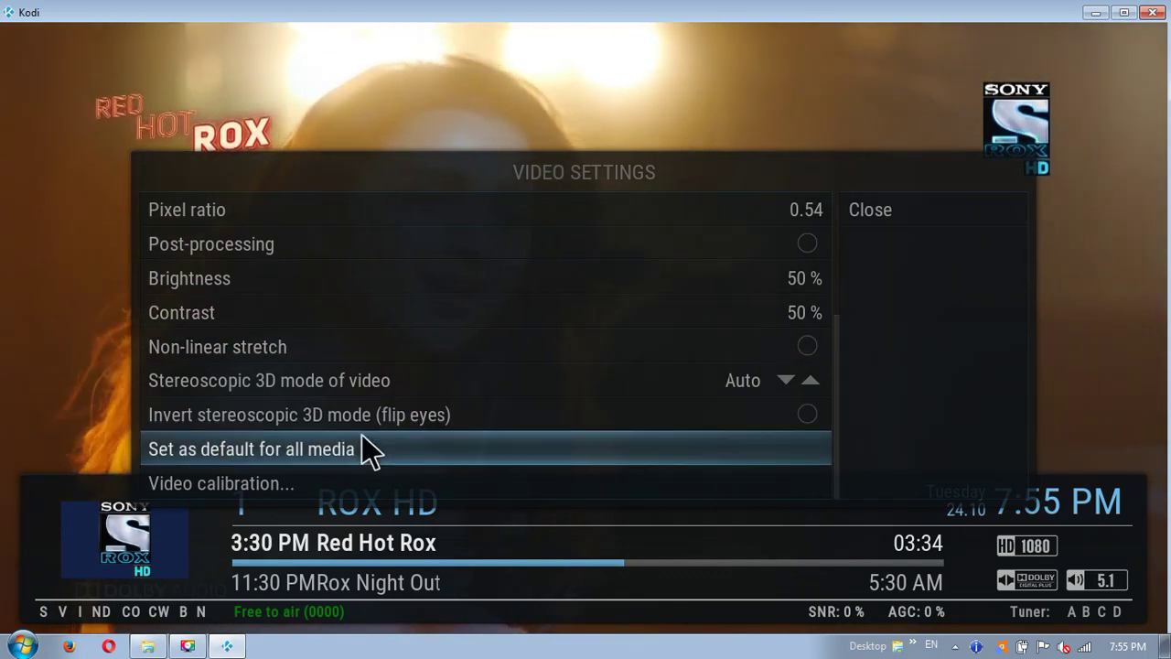
{"action": "left_click", "coordinate": [361, 450]}
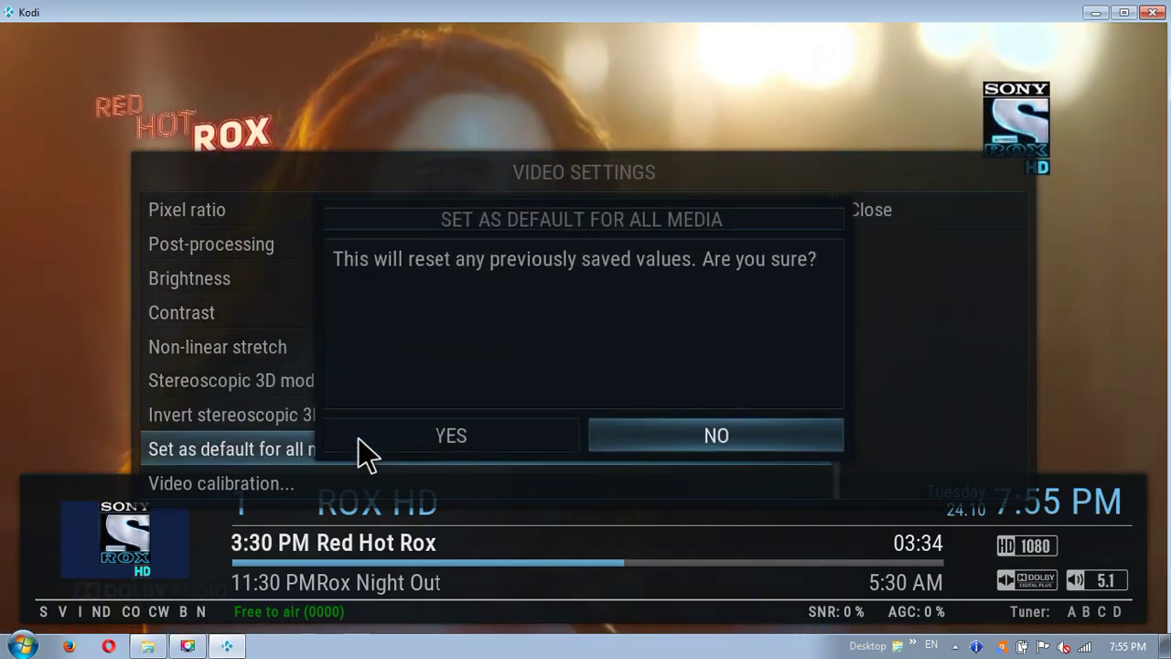
{"action": "left_click", "coordinate": [449, 444]}
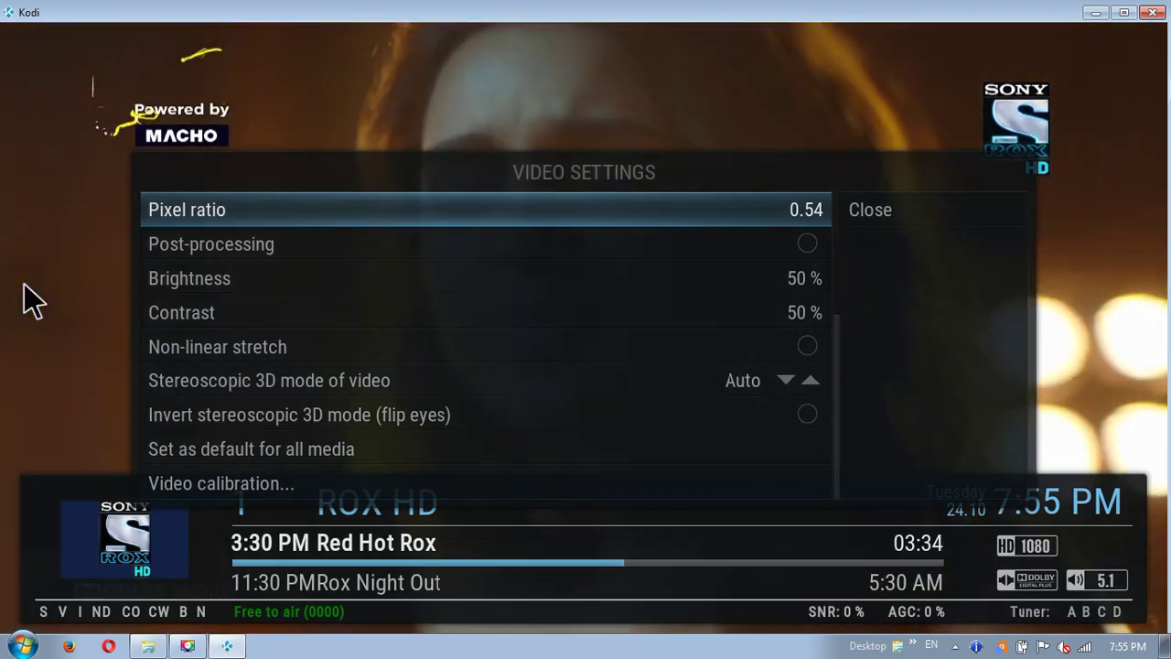
{"action": "key", "text": "Escape"}
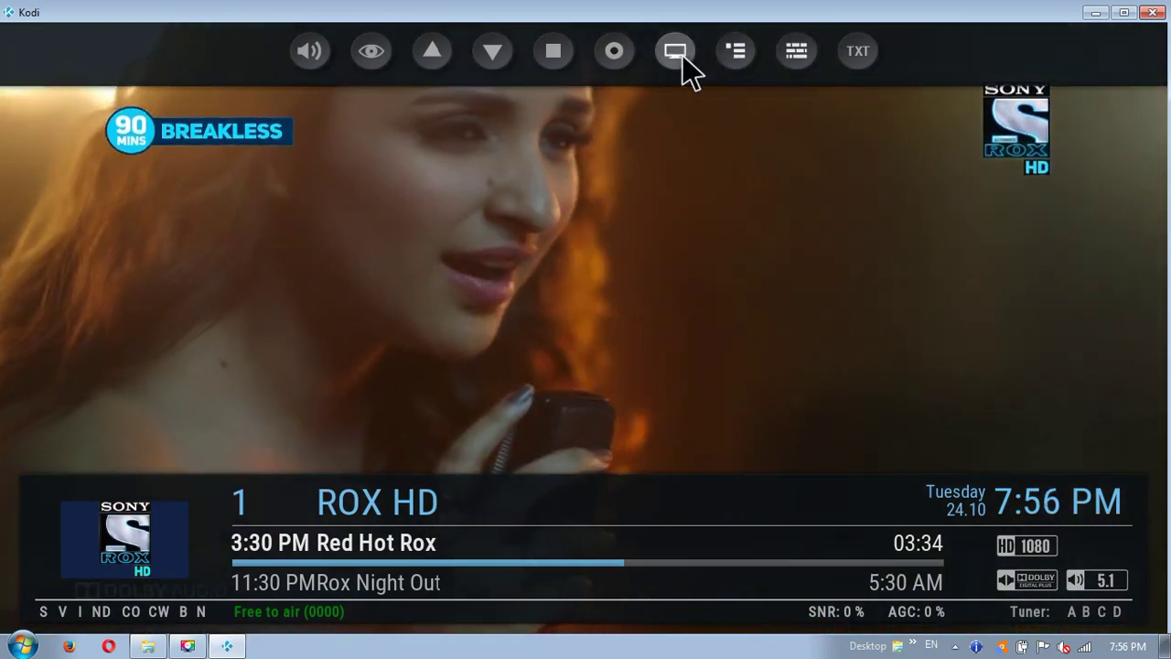
{"action": "left_click", "coordinate": [682, 57]}
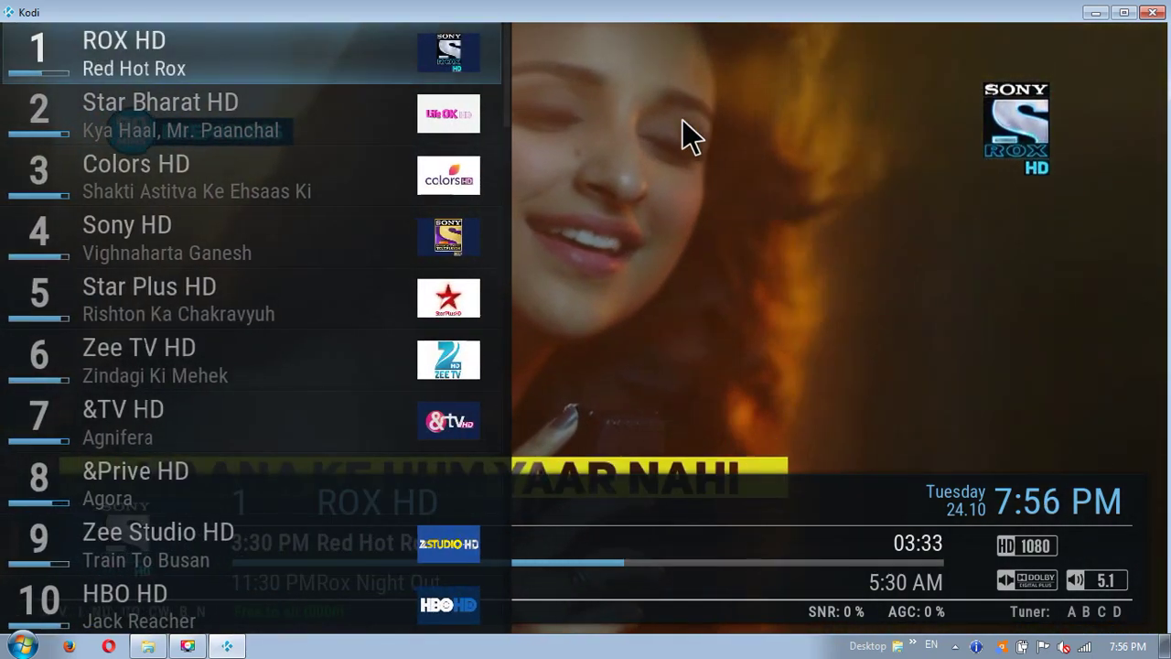
{"action": "left_click", "coordinate": [683, 120]}
{"action": "mouse_move", "coordinate": [682, 216]}
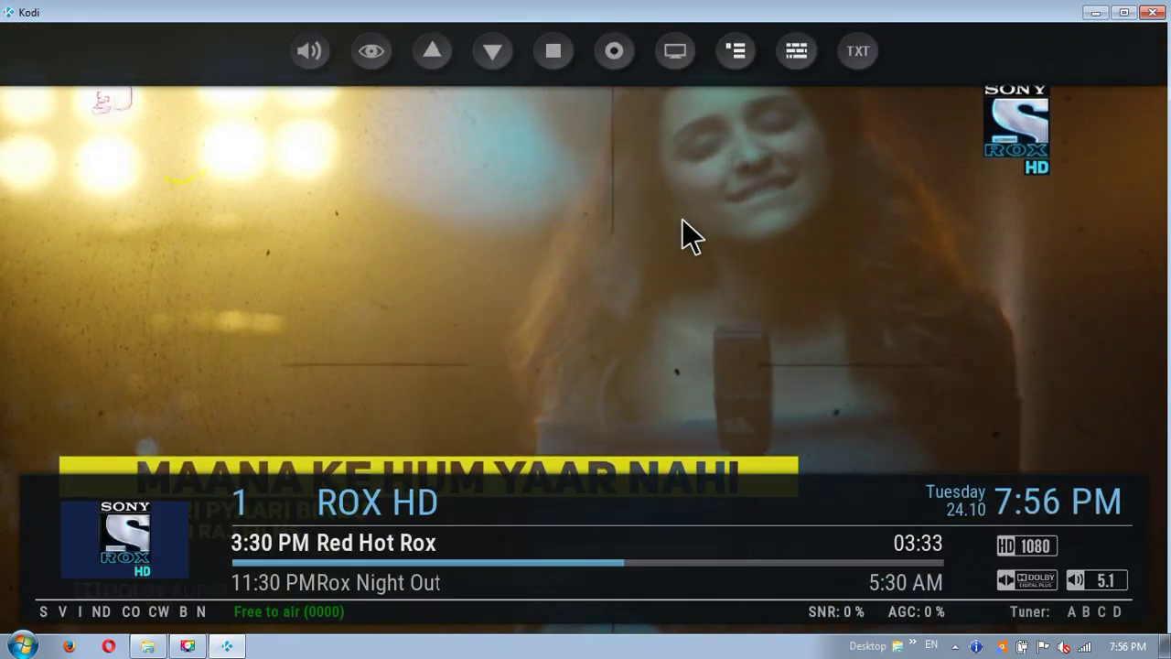